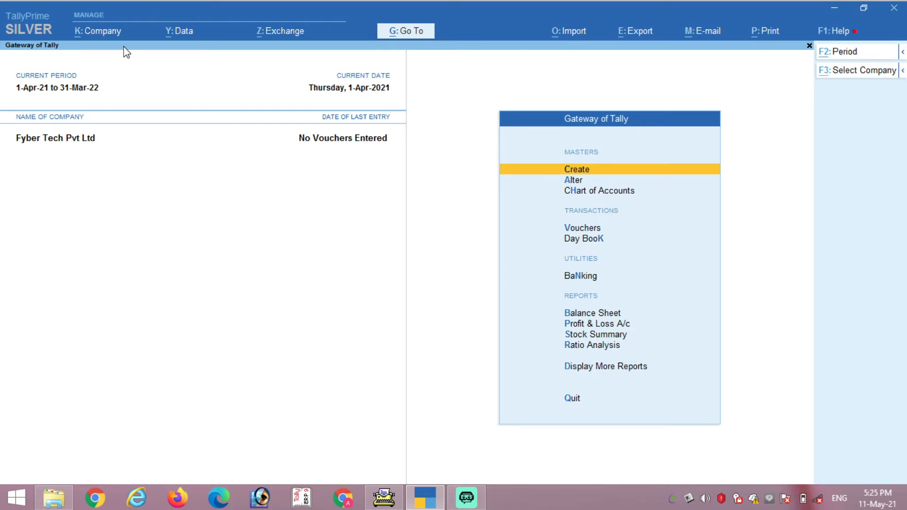
Step: Bring up the K: Company menu with Alt+K over the Gateway of Tally for Fyber Tech Pvt Ltd
key(alt+k)
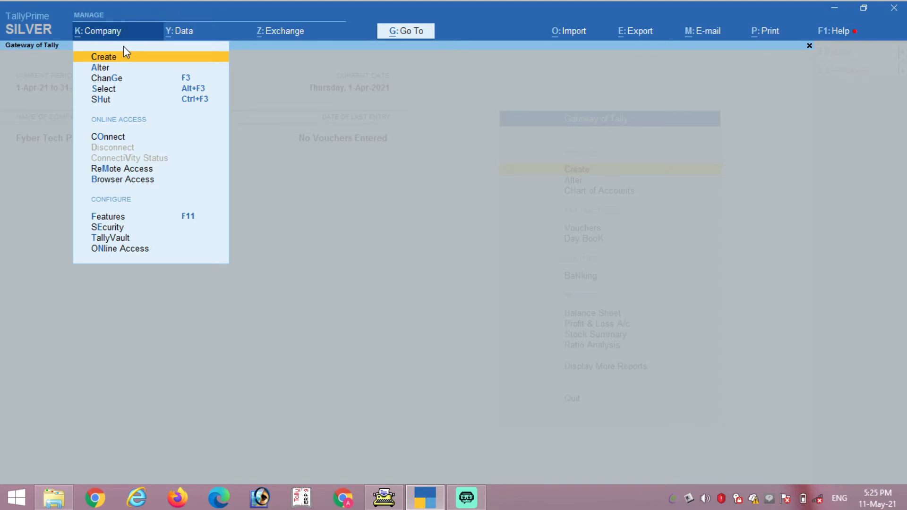
Step: View Company Alteration for Fyber Tech Pvt Ltd and close it without saving
key(Down)
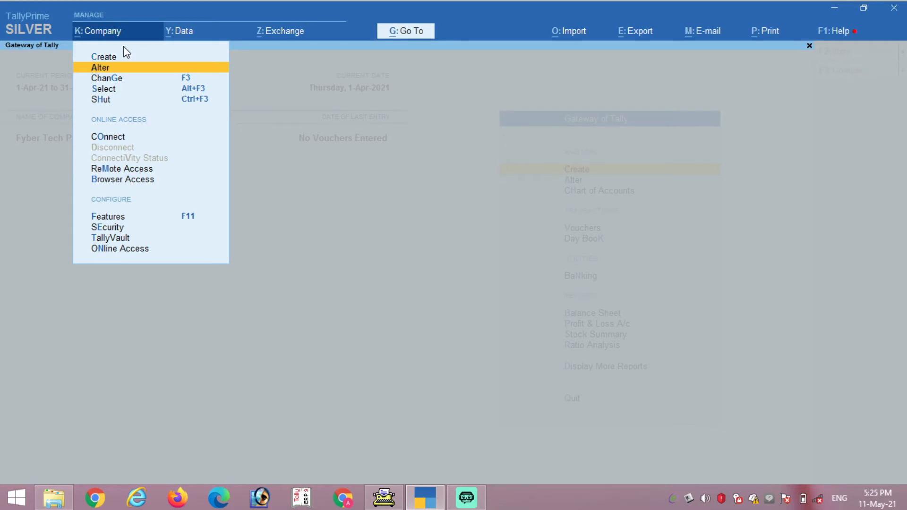
key(Return)
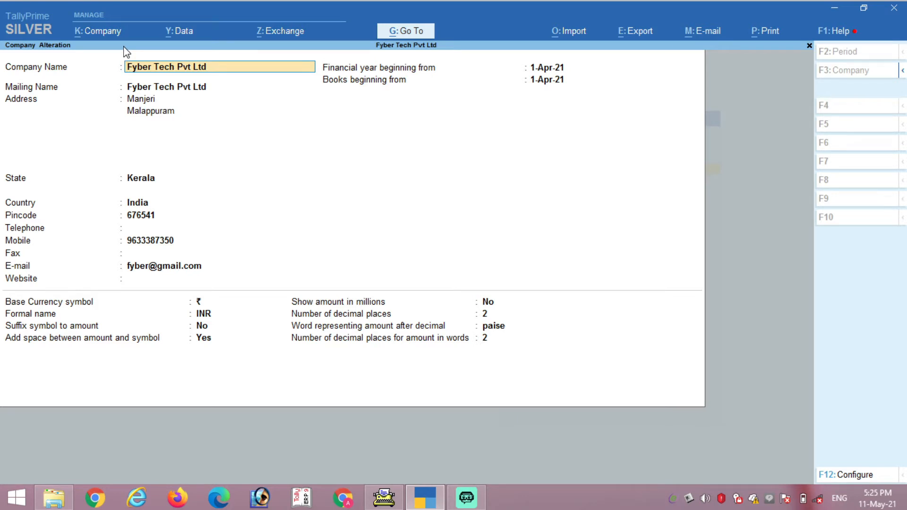
key(BackSpace)
key(Escape)
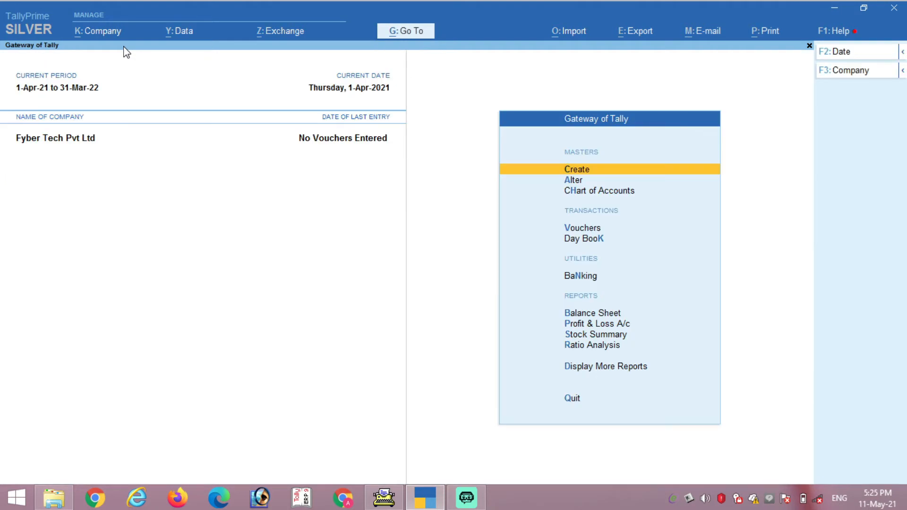
Step: Reopen the Company menu, highlight ChanGe, and close it without switching companies
key(alt+k)
key(Down)
key(Down)
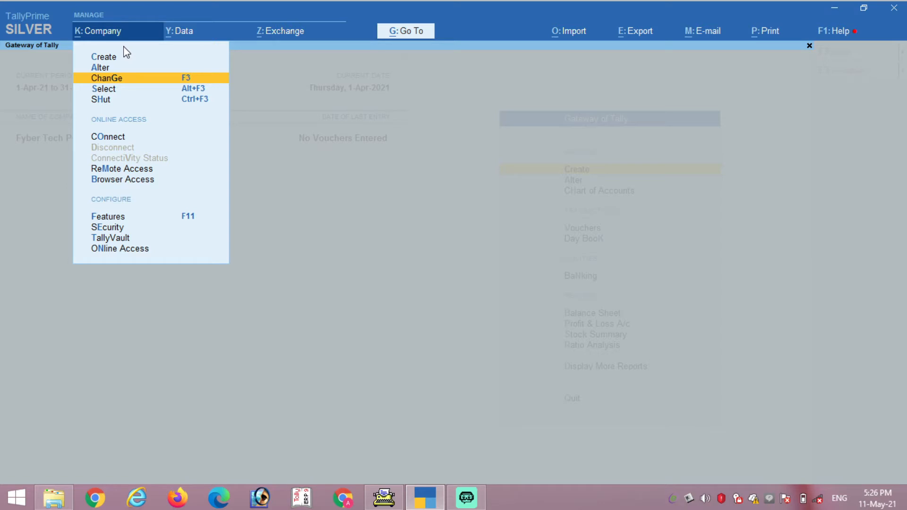
key(Escape)
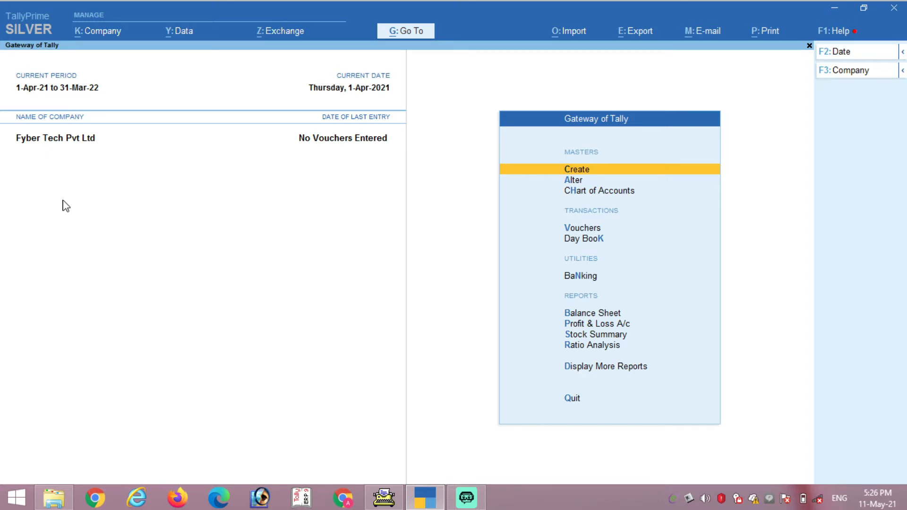
Step: View the List of Companies via ChanGe, keep Fyber Tech Pvt Ltd, and reopen the Company menu
key(alt+k)
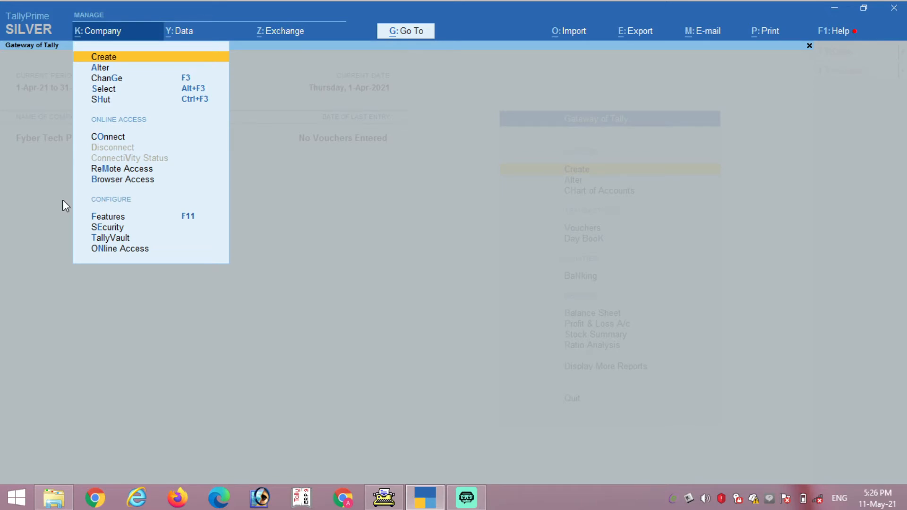
key(Down)
key(Down)
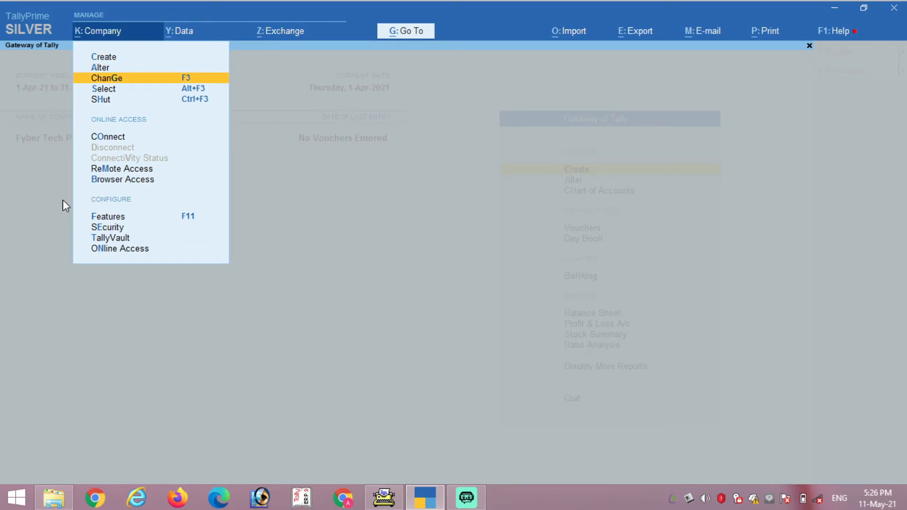
key(Return)
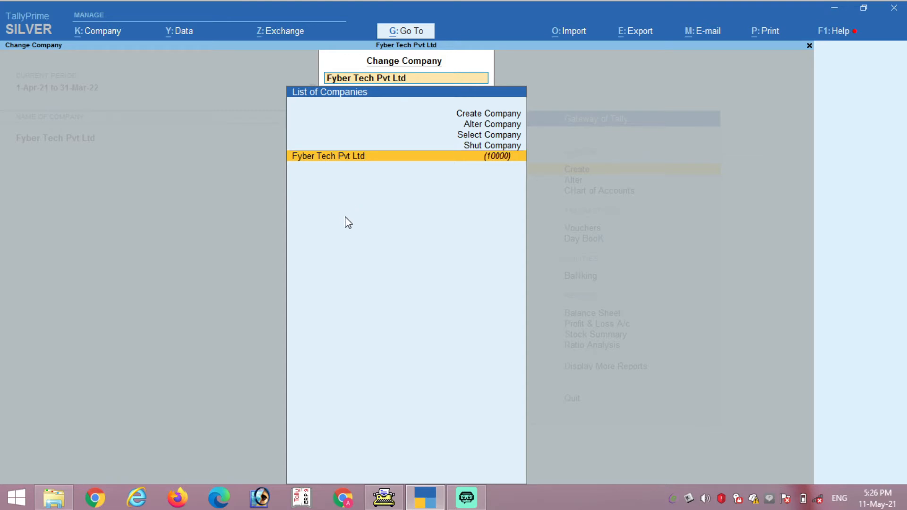
key(Return)
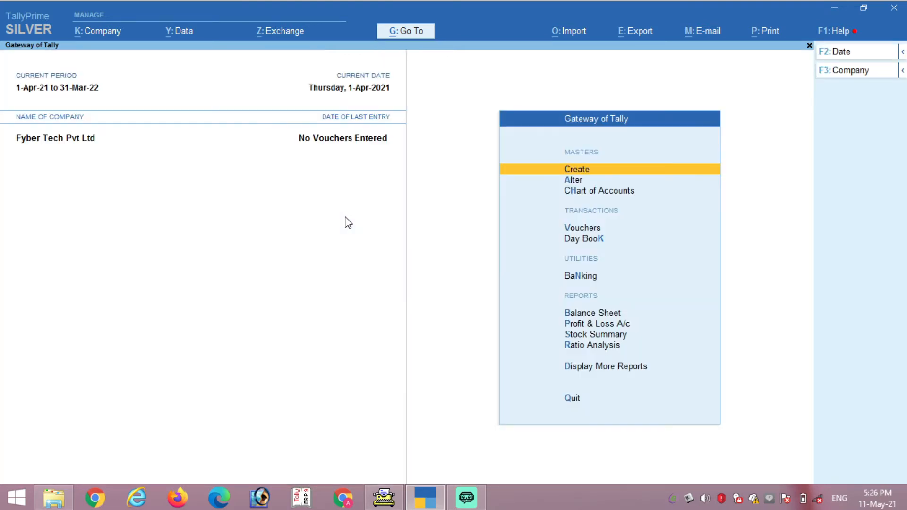
key(alt+k)
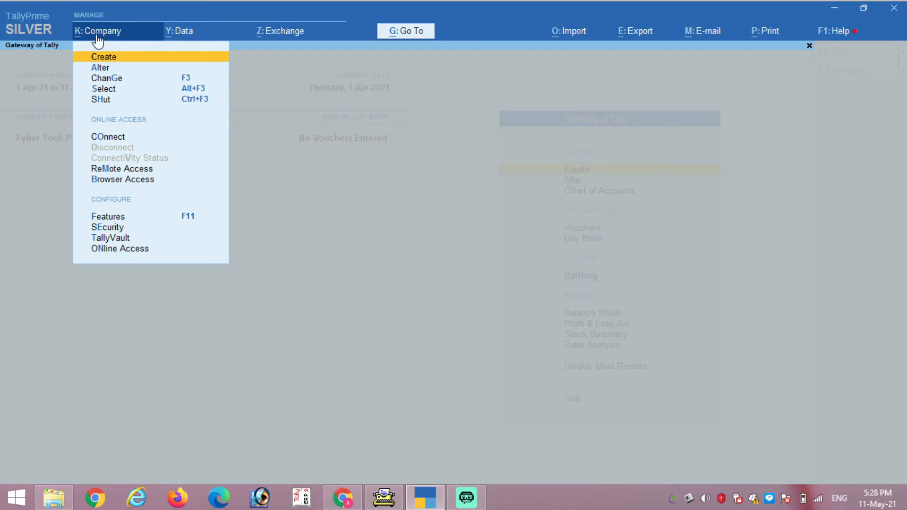
key(Down)
key(Down)
key(Down)
key(Down)
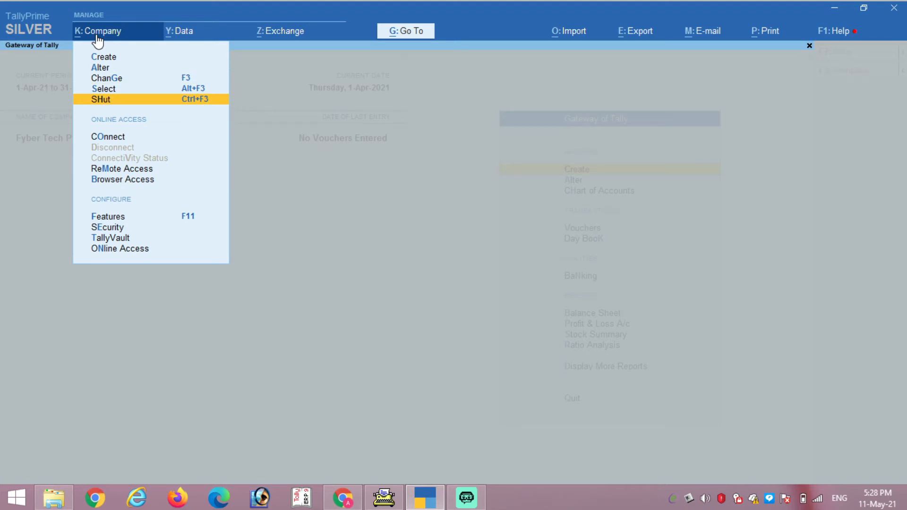
key(Down)
key(Down)
key(Down)
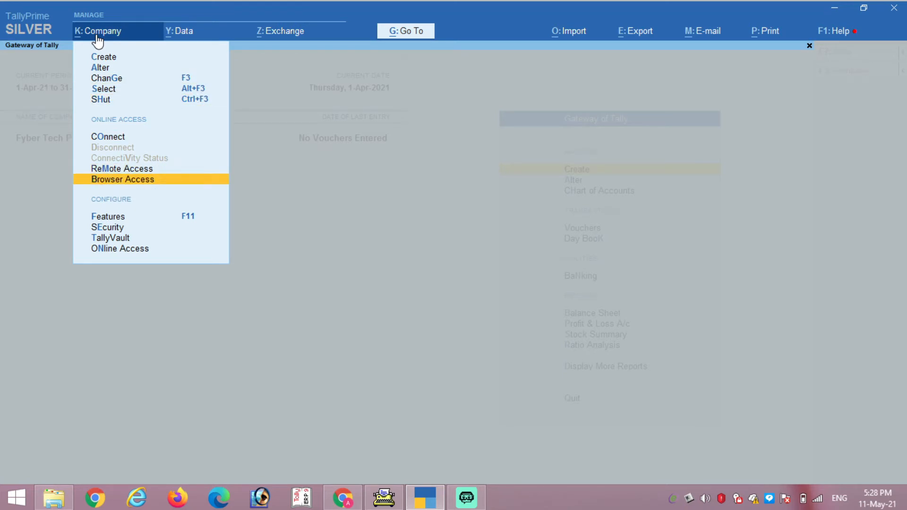
key(Up)
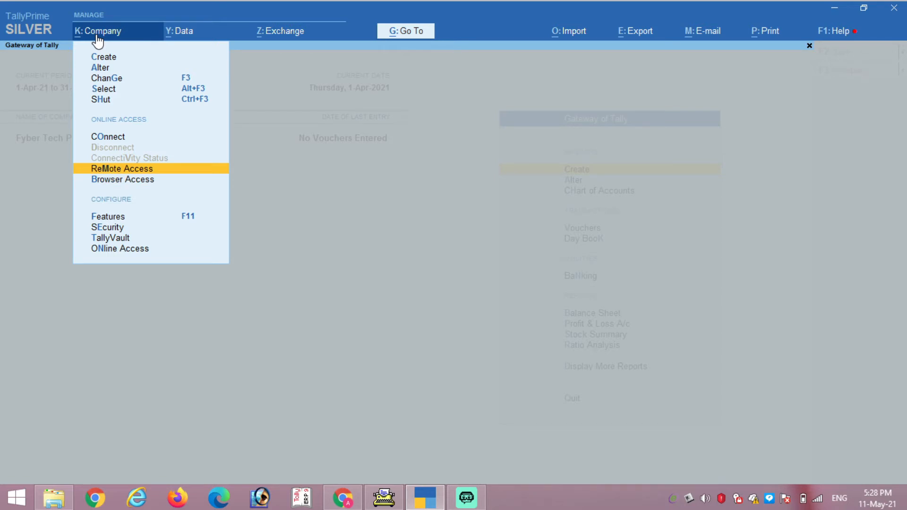
key(Up)
key(Up)
key(Down)
key(Down)
key(Down)
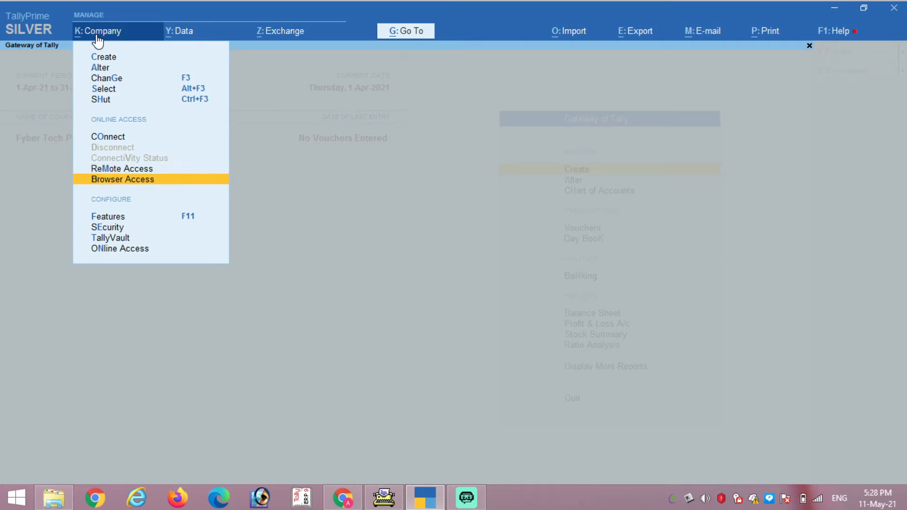
key(Up)
Step: Launch ReMote Access to load the Tally.NET login page in Chrome, then switch back to TallyPrime
key(Return)
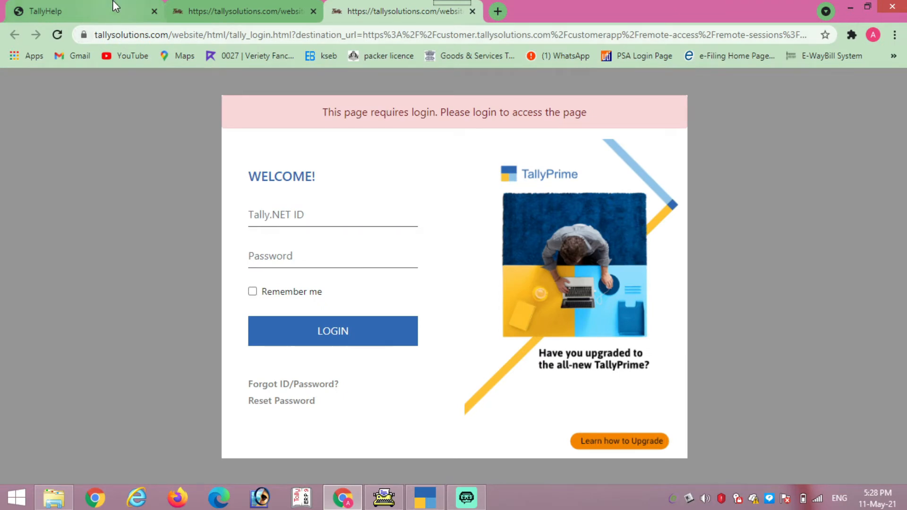
key(alt+Tab)
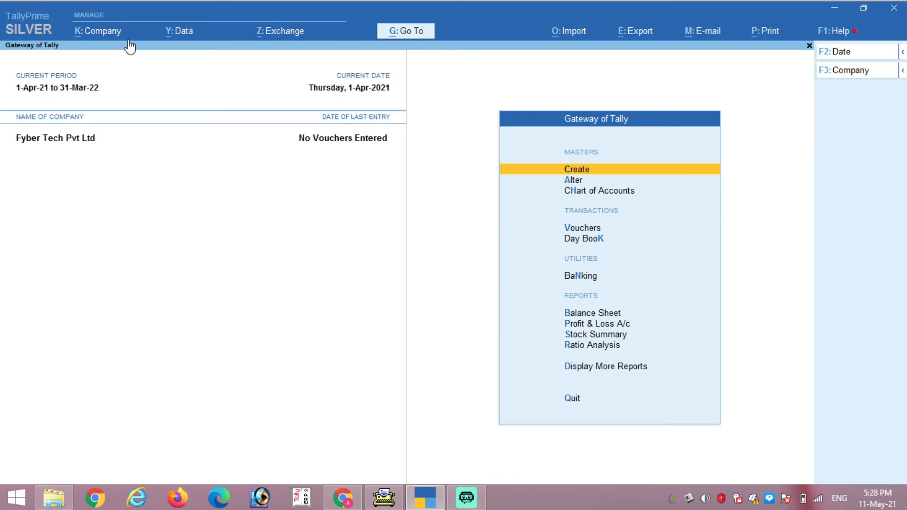
click(112, 33)
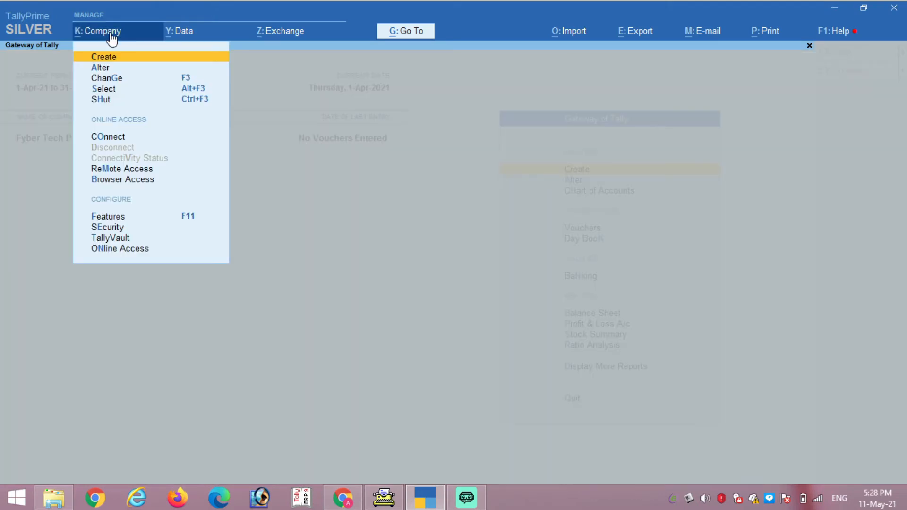
key(Down)
key(Down)
key(Down)
key(Down)
key(Down)
key(Down)
key(Down)
key(Down)
key(Return)
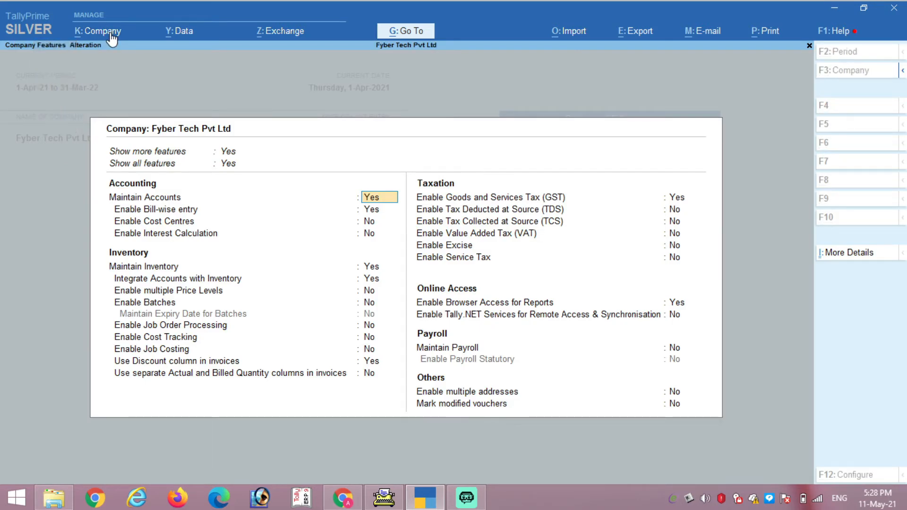
key(BackSpace)
key(Escape)
key(y)
click(111, 39)
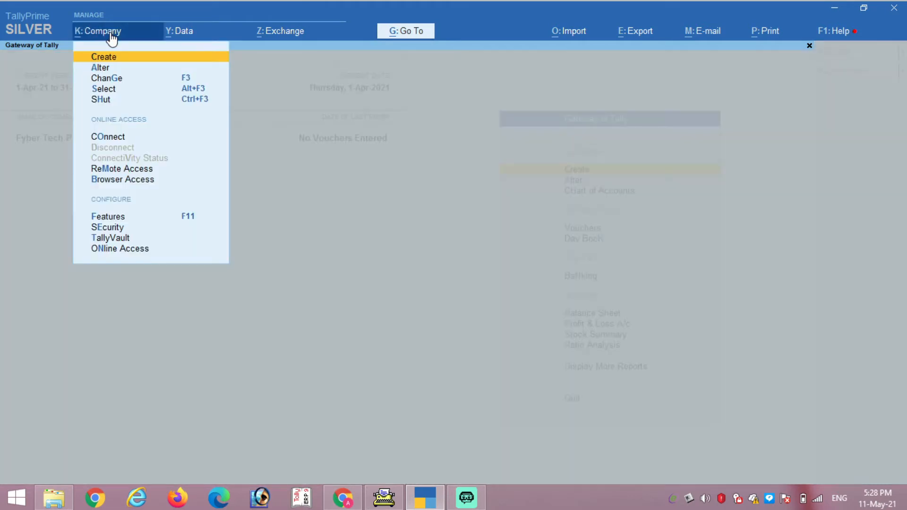
key(Down)
key(Down)
key(Down)
key(Down)
key(Down)
key(Down)
key(Down)
key(Down)
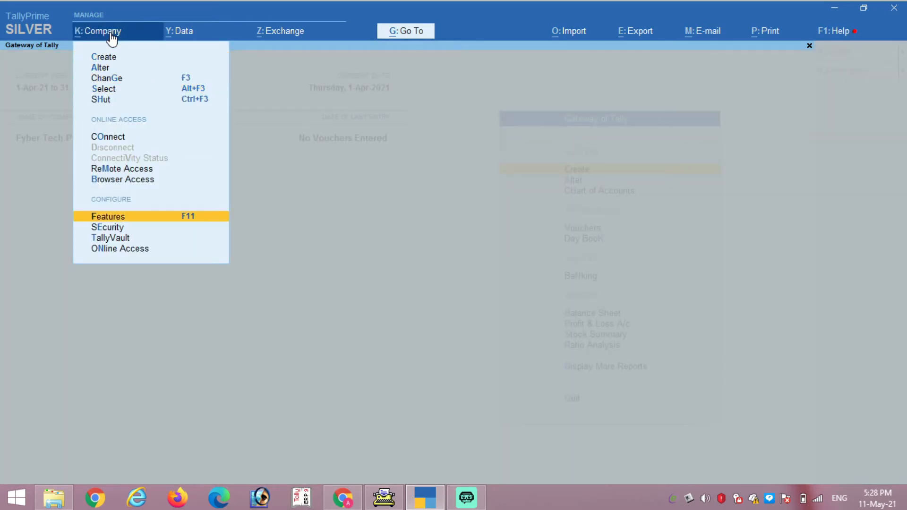
key(Return)
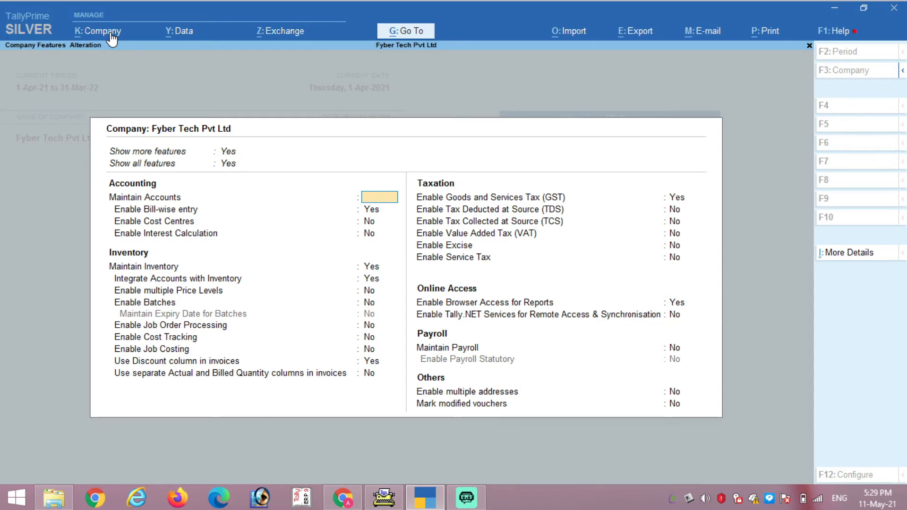
key(Escape)
key(y)
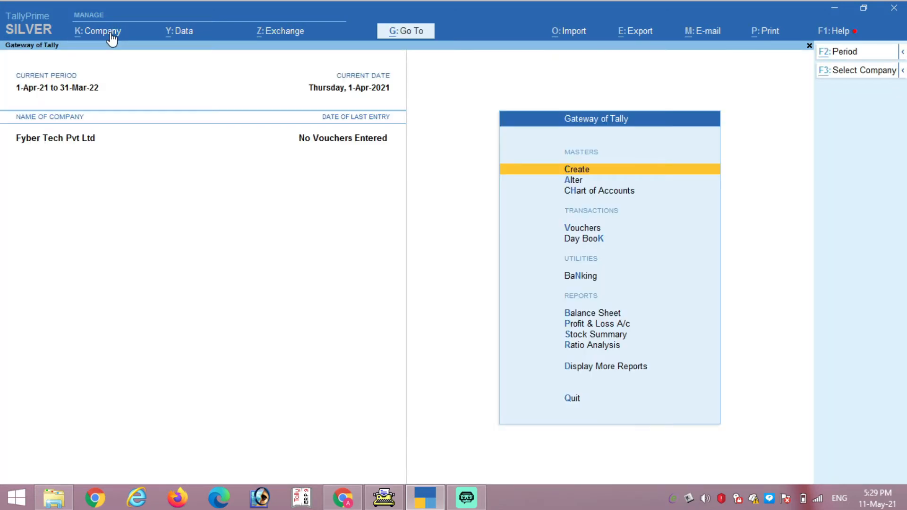
Step: Open the Security and User Access settings from the Company menu
click(111, 36)
key(Down)
key(Down)
key(Down)
key(Down)
key(Down)
key(Down)
key(Down)
key(Down)
key(Down)
key(Down)
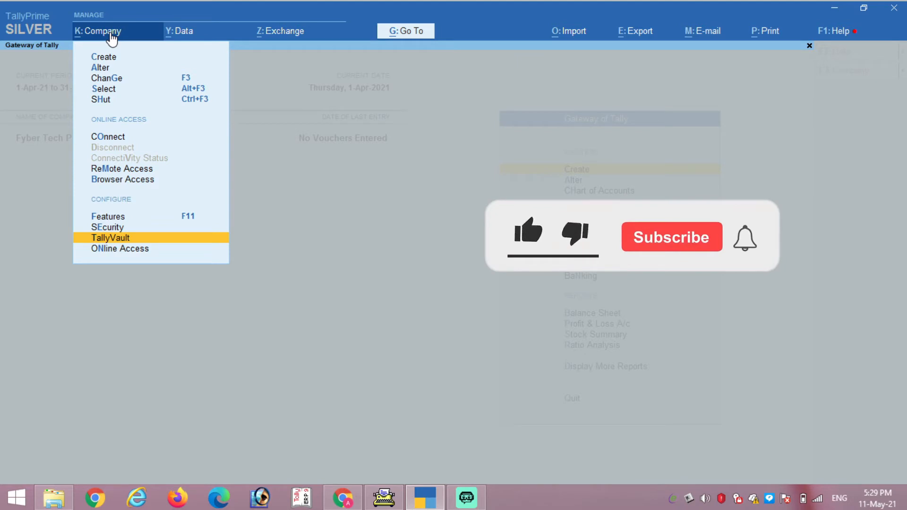
key(Up)
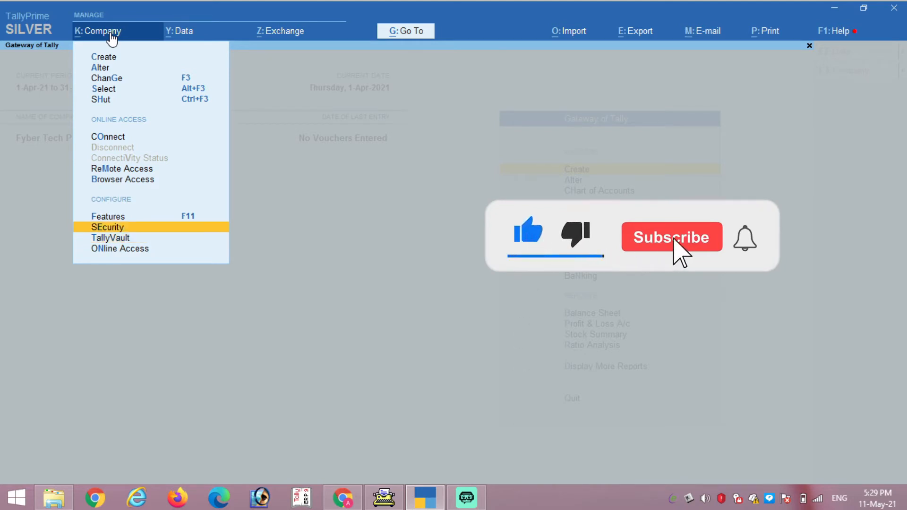
key(Return)
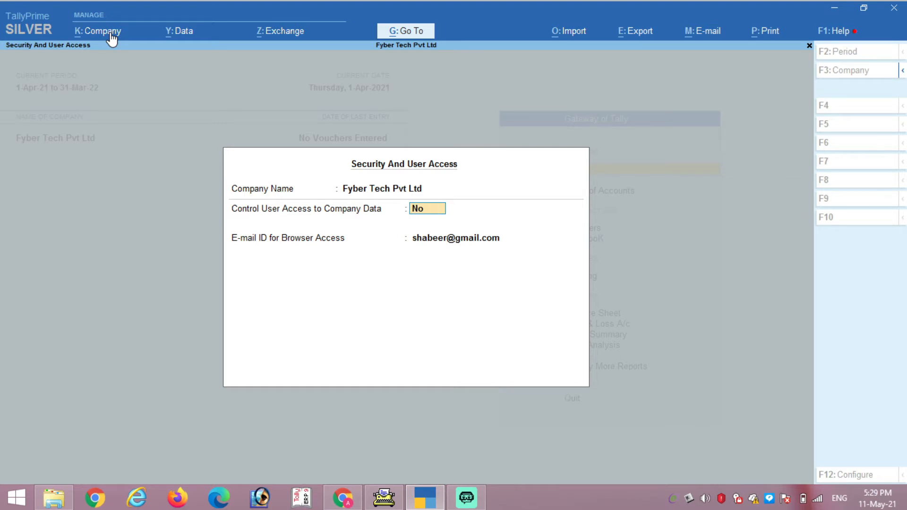
Step: Set Control User Access to Company Data to Yes, then enter an administrator username and a five-character password
text(y)
key(Return)
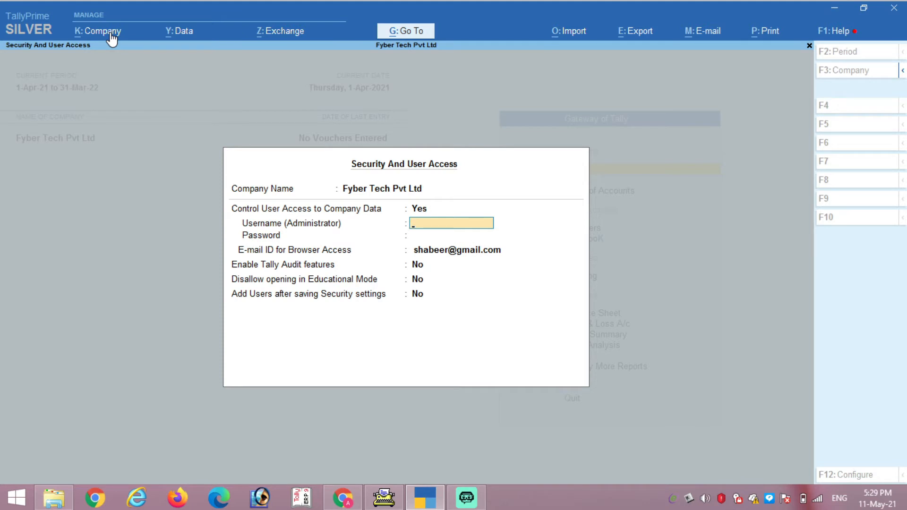
key(Return)
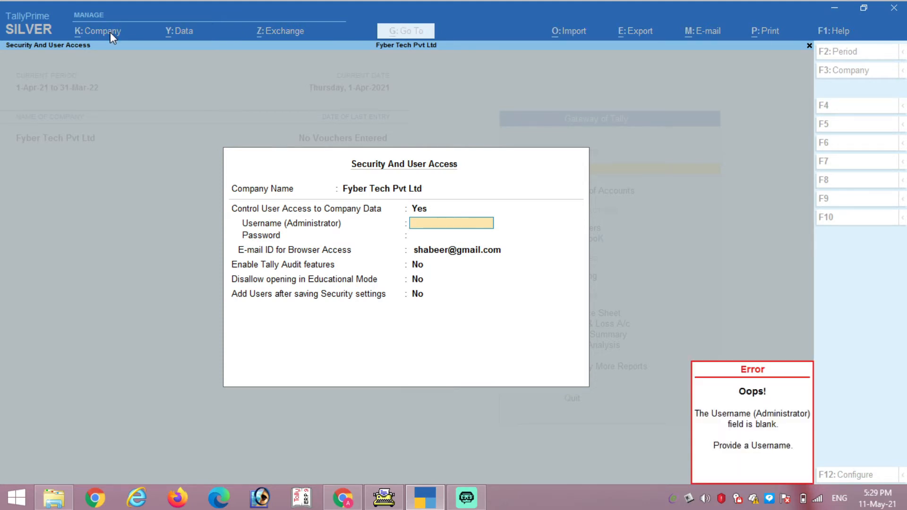
text(fsdhfjsh)
key(Return)
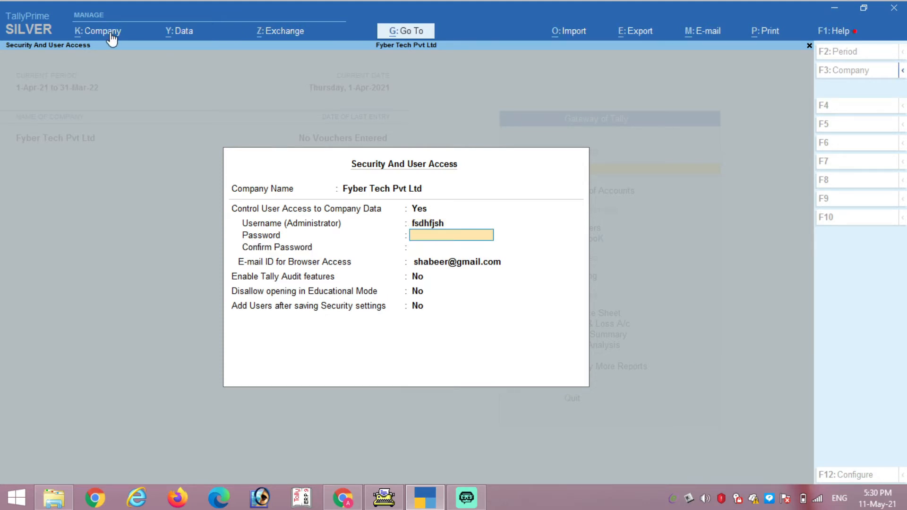
text(12345)
Step: Quit the security settings unsaved, then open the TallyVault form and quit it without setting a password
key(Escape)
key(Escape)
key(y)
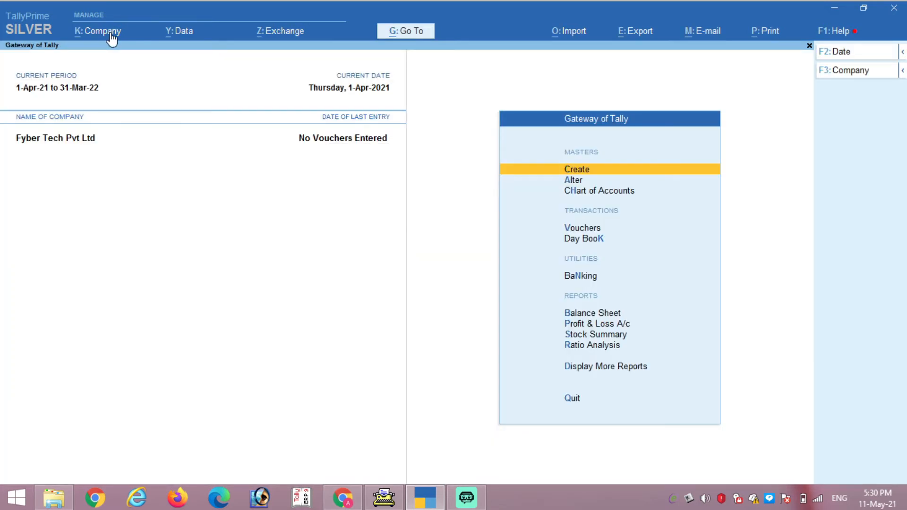
key(alt+k)
key(Down)
key(Down)
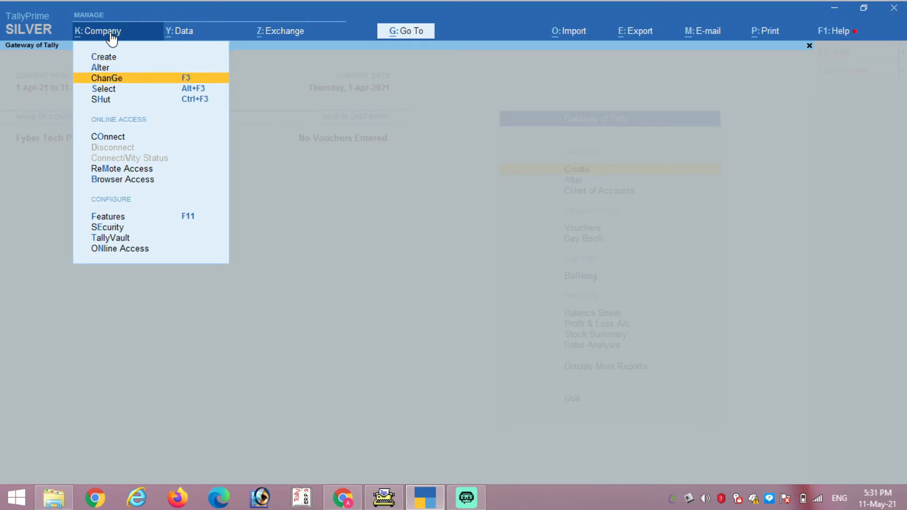
key(Down)
key(Down)
key(Down)
key(Down)
key(Down)
key(Down)
key(Down)
key(Down)
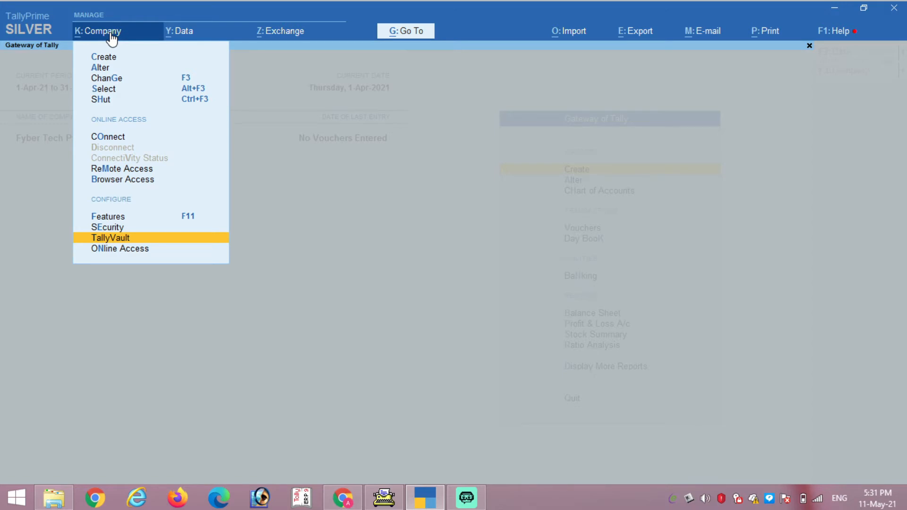
key(Return)
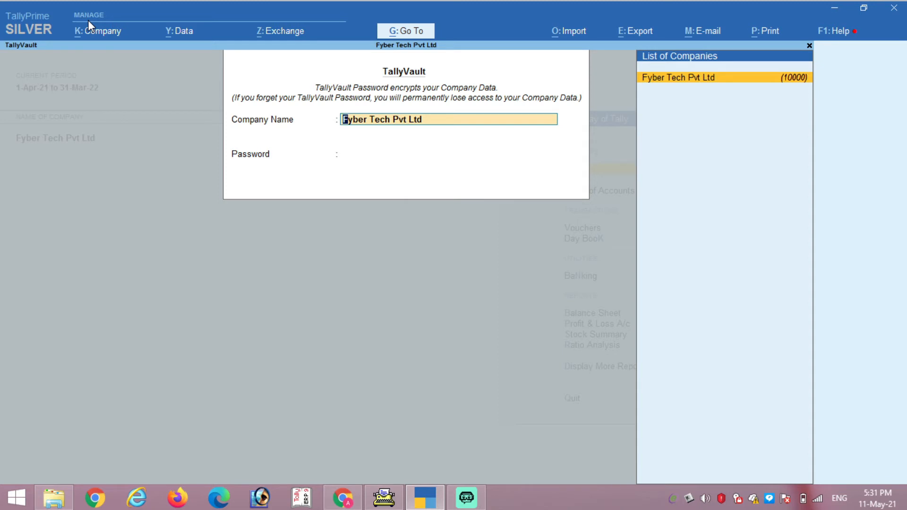
key(BackSpace)
key(Escape)
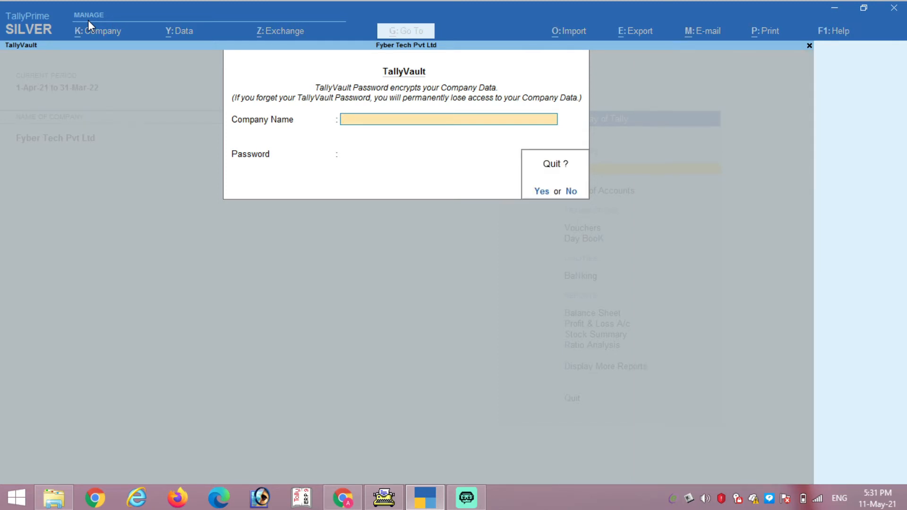
key(y)
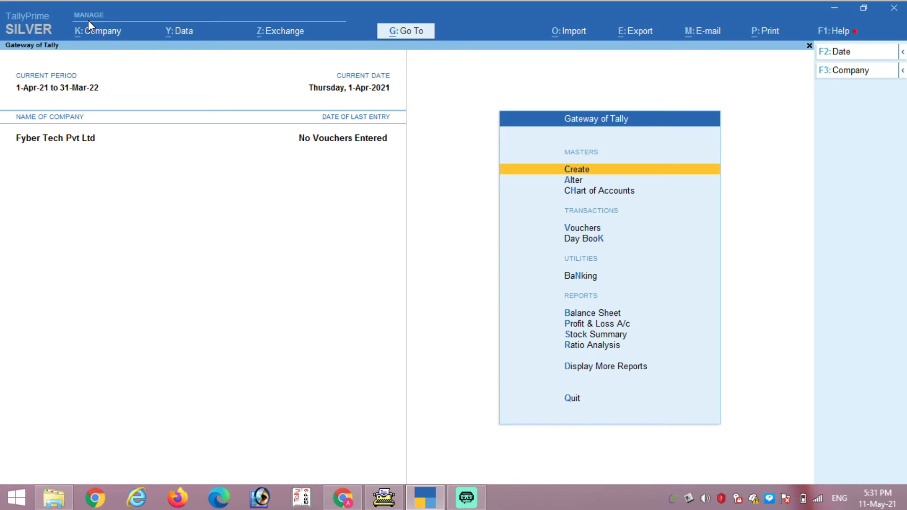
Step: Open Data Path Configuration and try Specify Path for the Company Data Path, leaving it unchanged
click(188, 31)
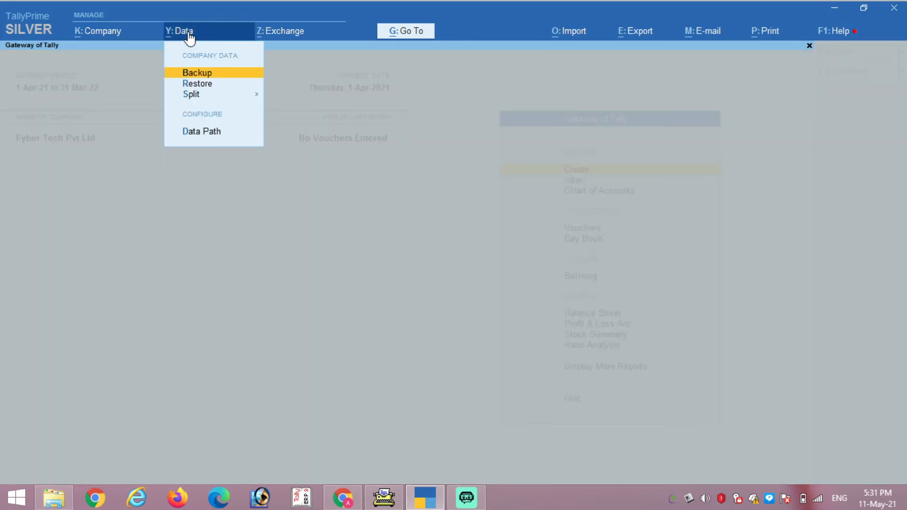
key(Down)
key(Down)
key(Down)
key(Down)
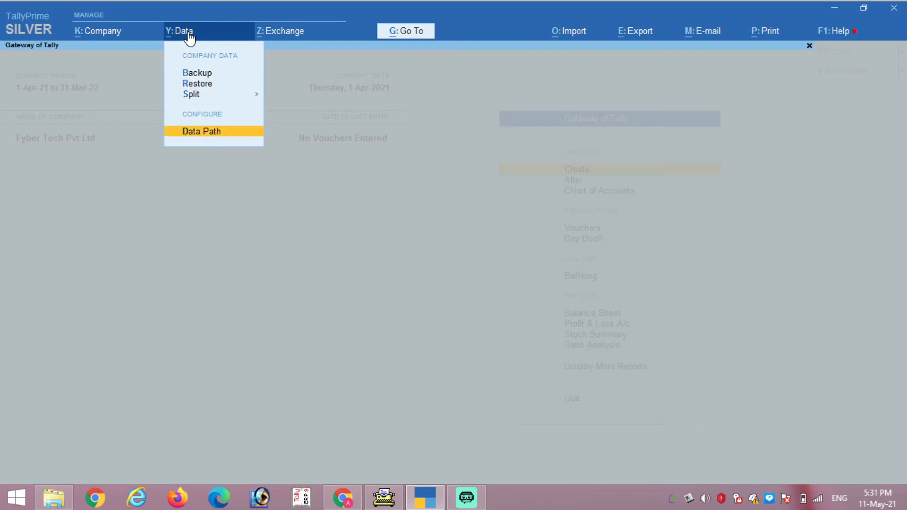
key(Up)
key(Return)
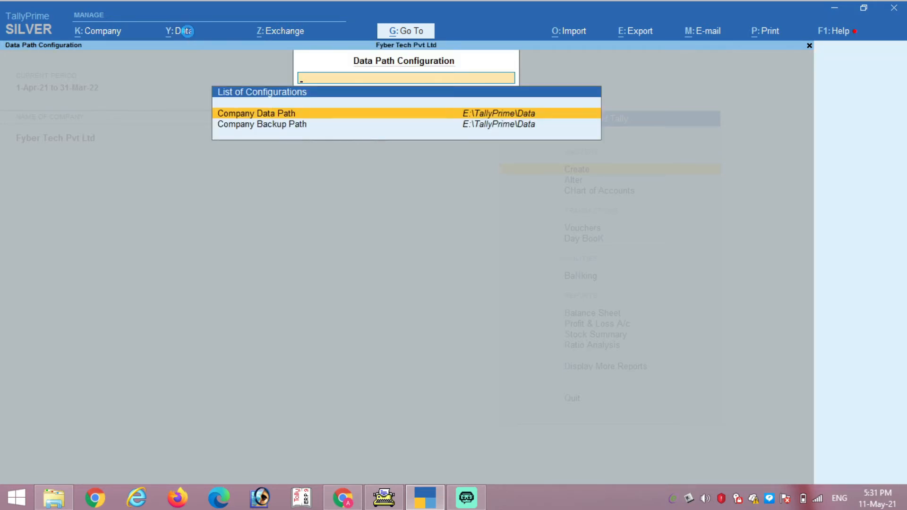
key(Return)
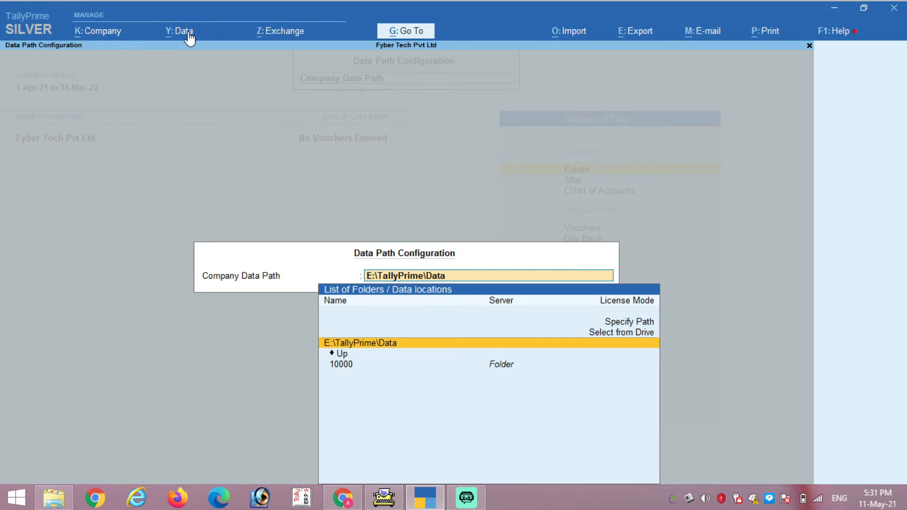
key(Up)
key(Up)
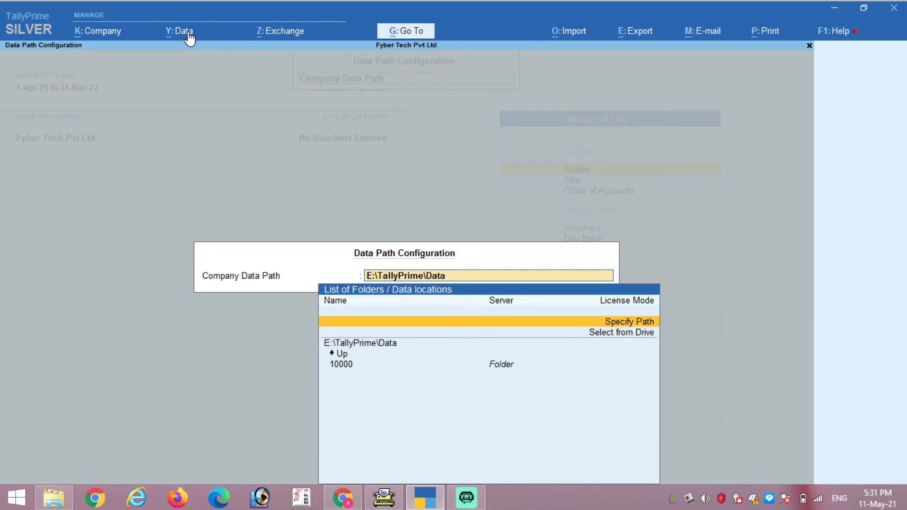
key(Return)
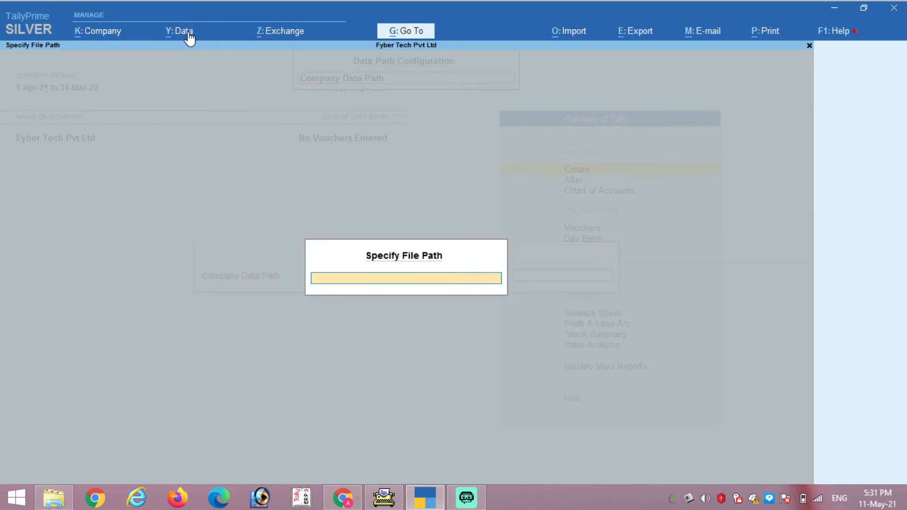
key(Escape)
Step: Browse Select from Drive to Desktop, then return to the list showing both paths at E:\TallyPrime\Data
key(Up)
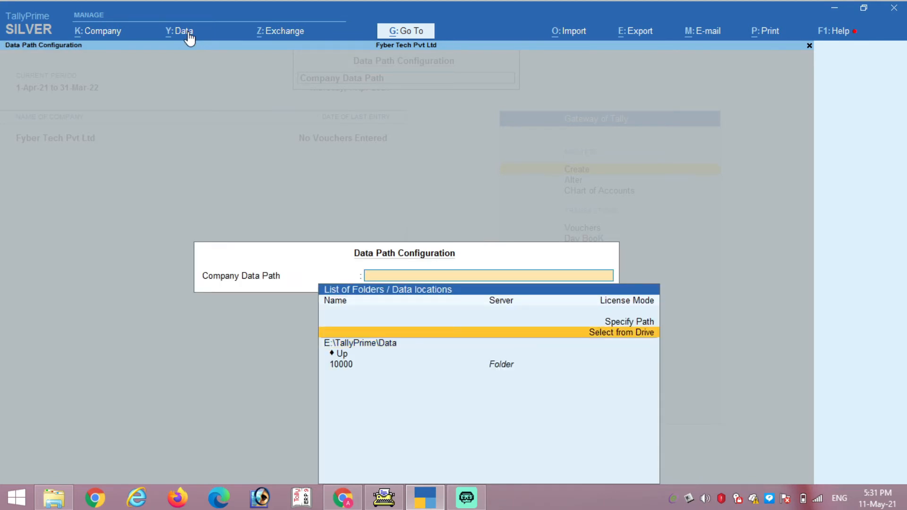
key(Return)
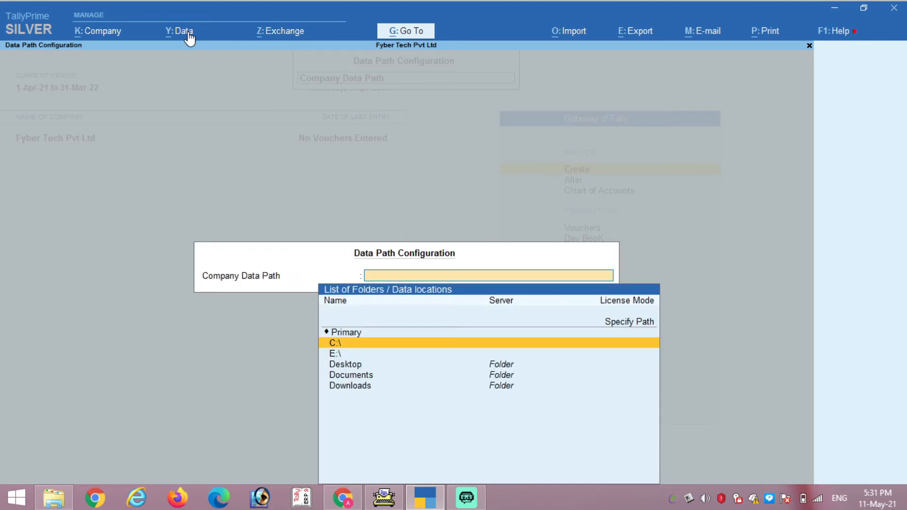
key(Down)
key(Down)
key(Return)
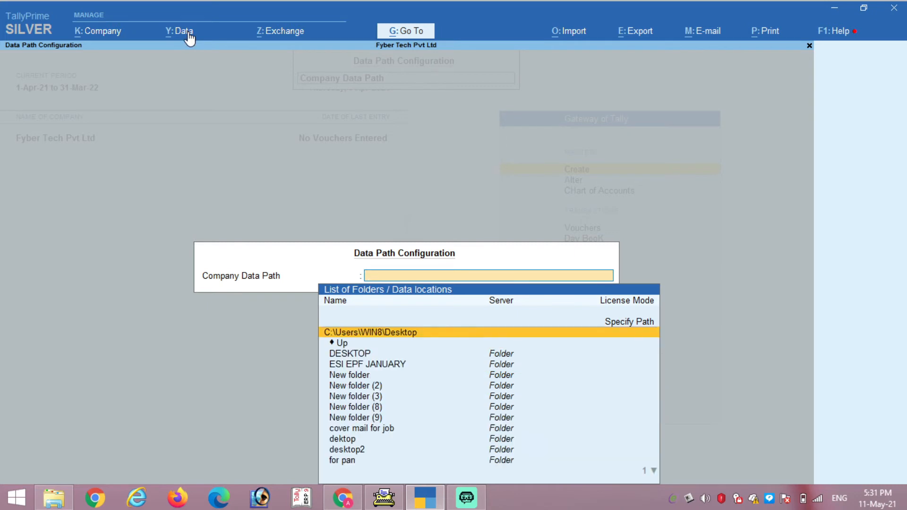
key(Down)
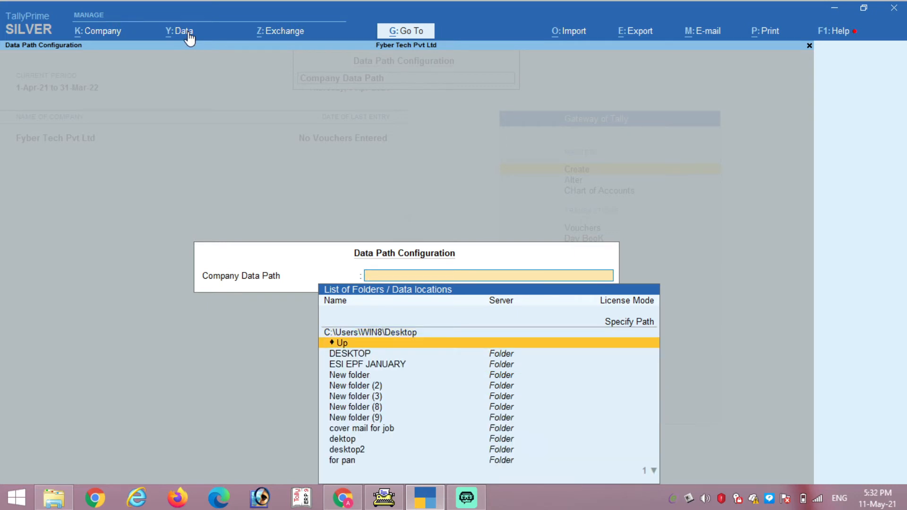
key(Escape)
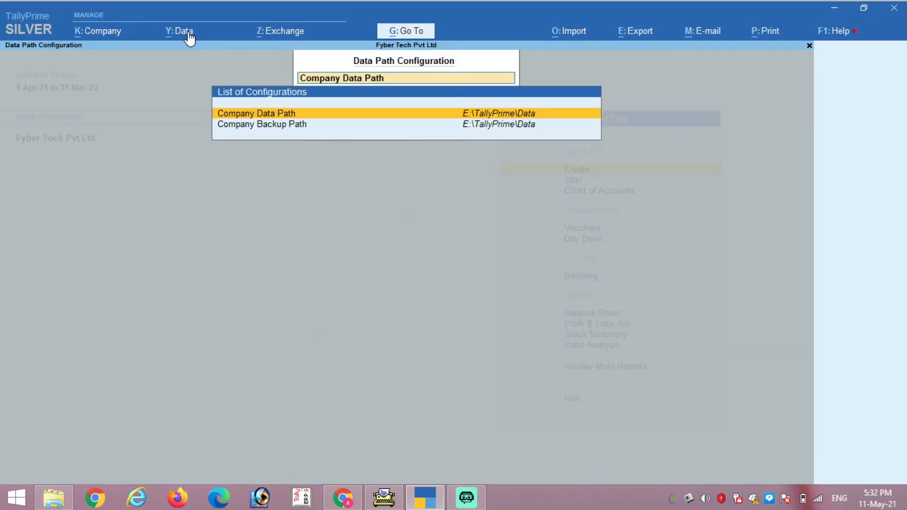
key(Down)
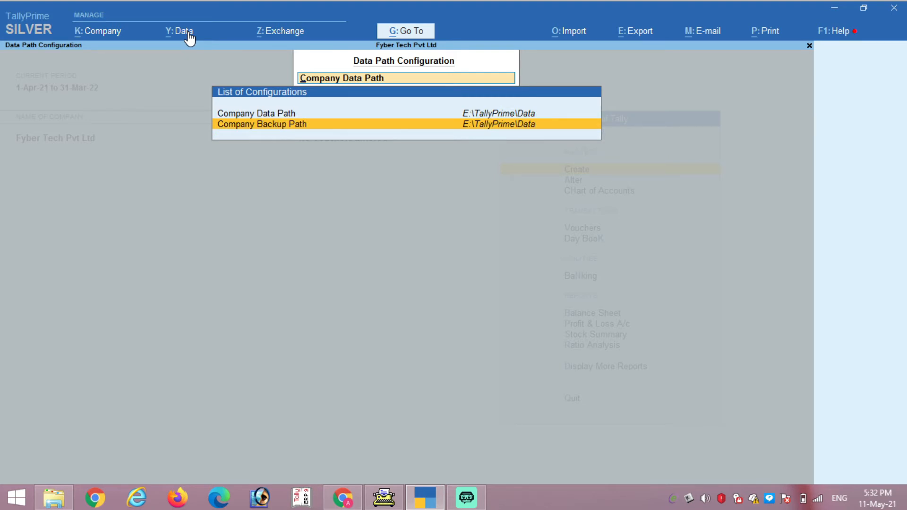
key(Up)
Step: Go back to the Gateway and open Split Data from the Data menu's Split options, proposing a 1-Sep-21 split
key(Escape)
key(Escape)
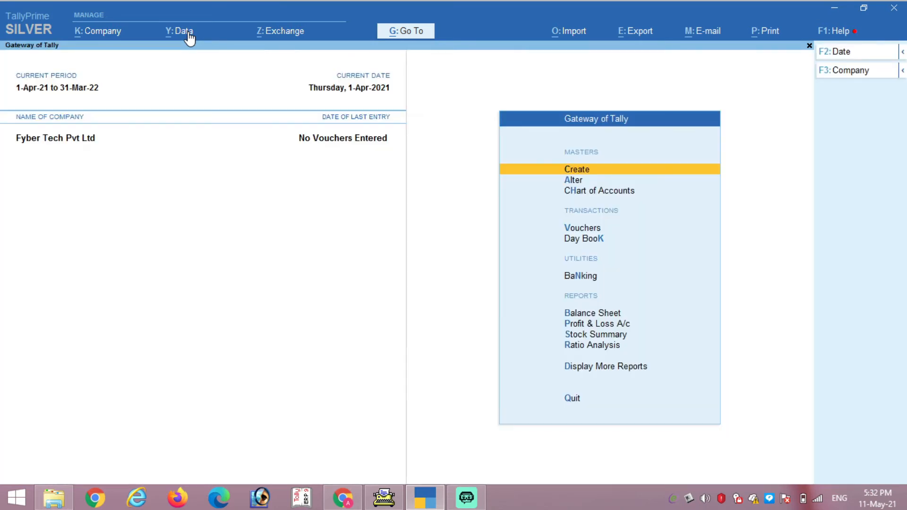
click(189, 38)
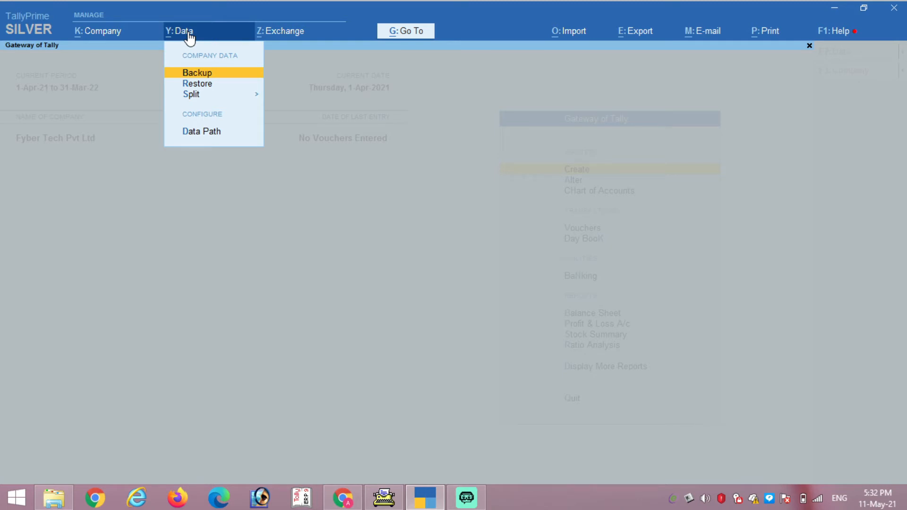
key(Down)
key(Up)
key(Down)
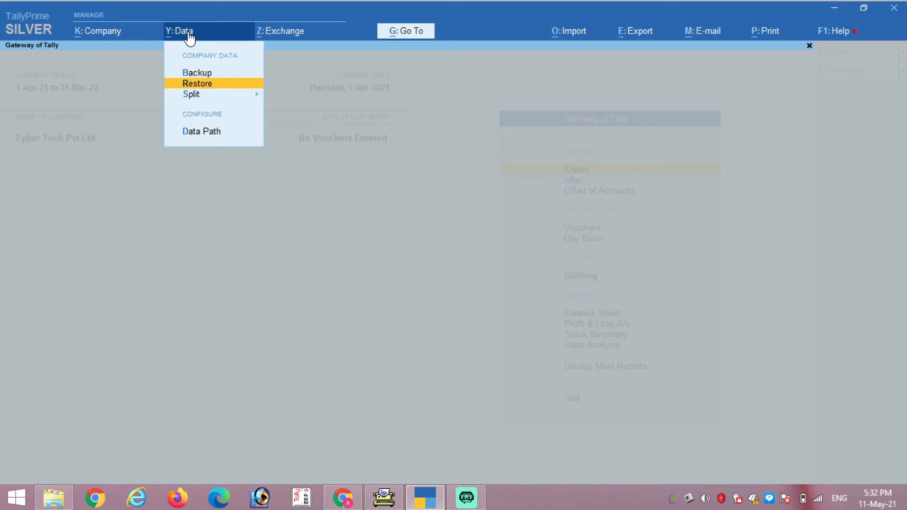
key(Up)
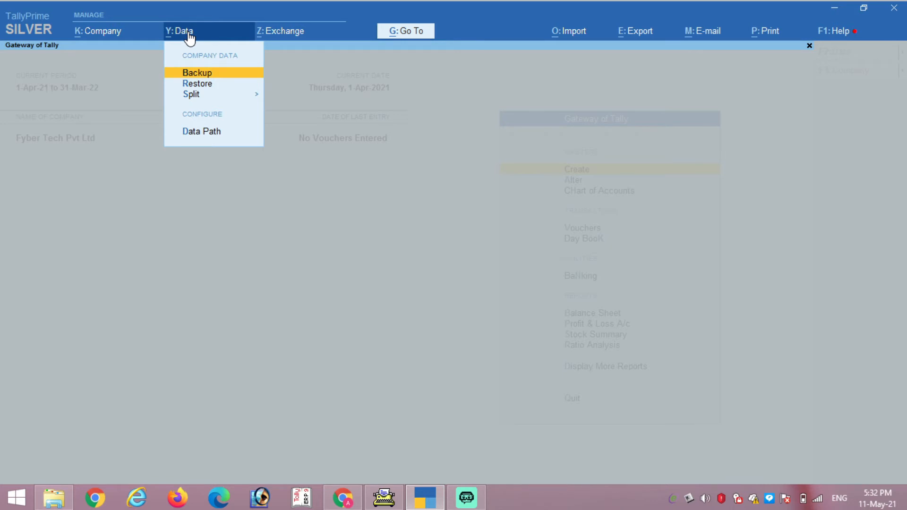
key(Down)
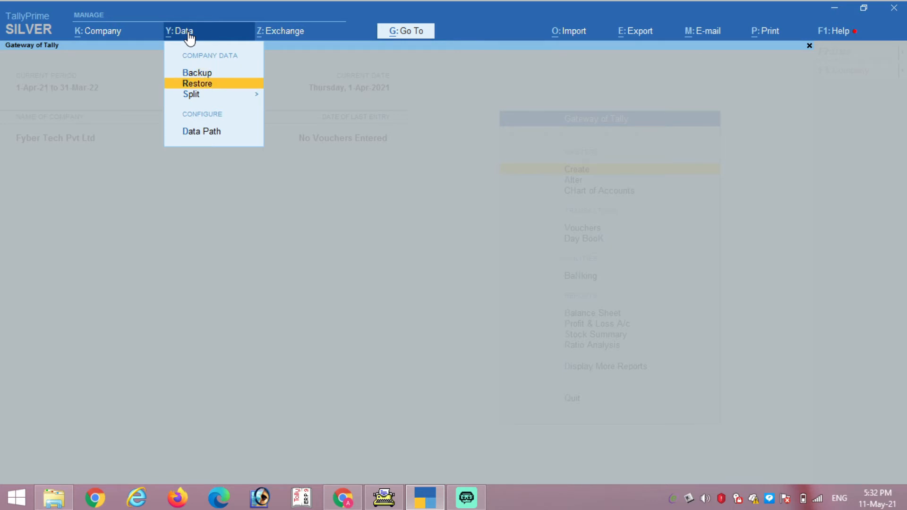
key(Down)
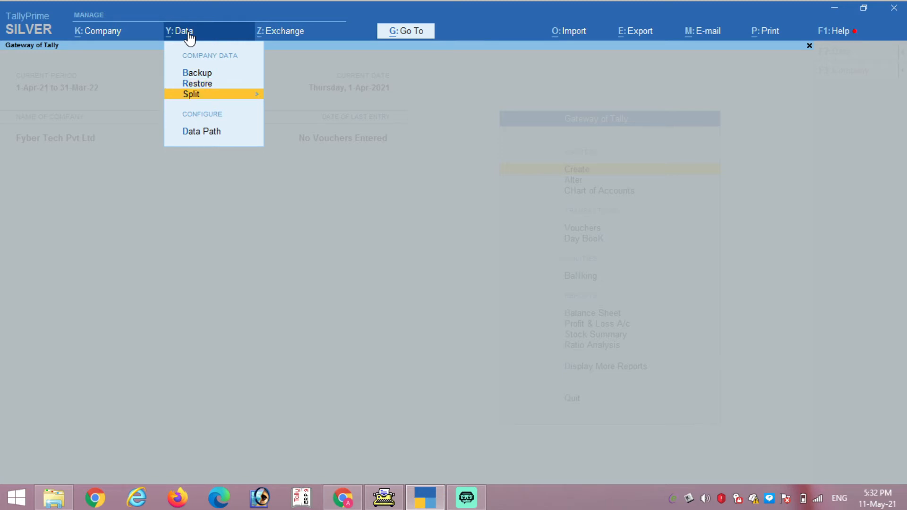
key(Return)
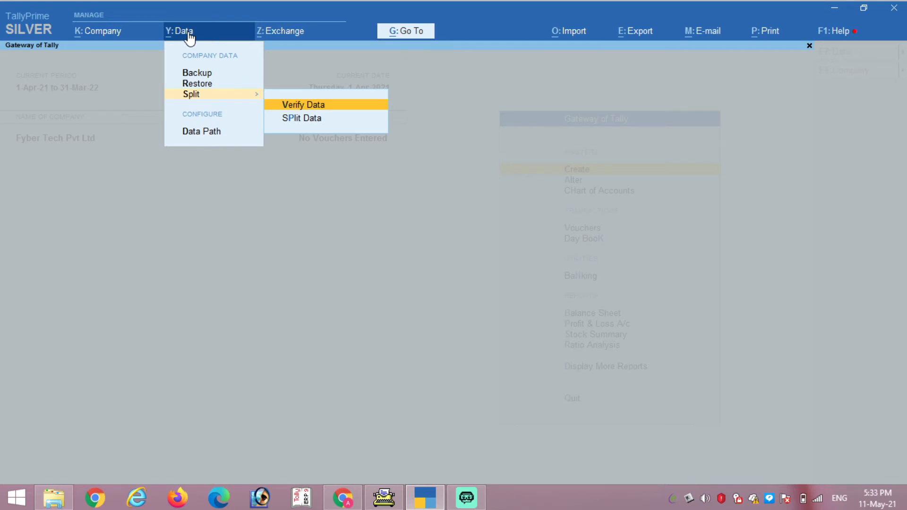
key(Down)
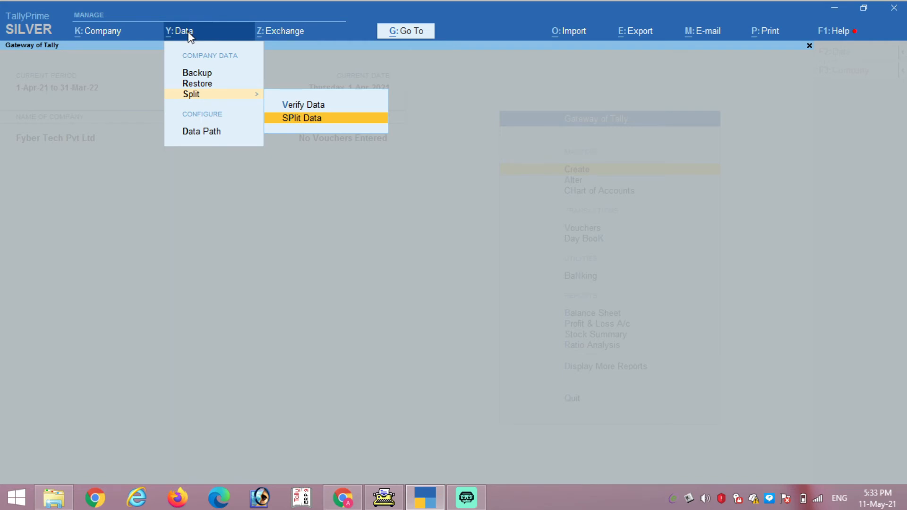
key(Return)
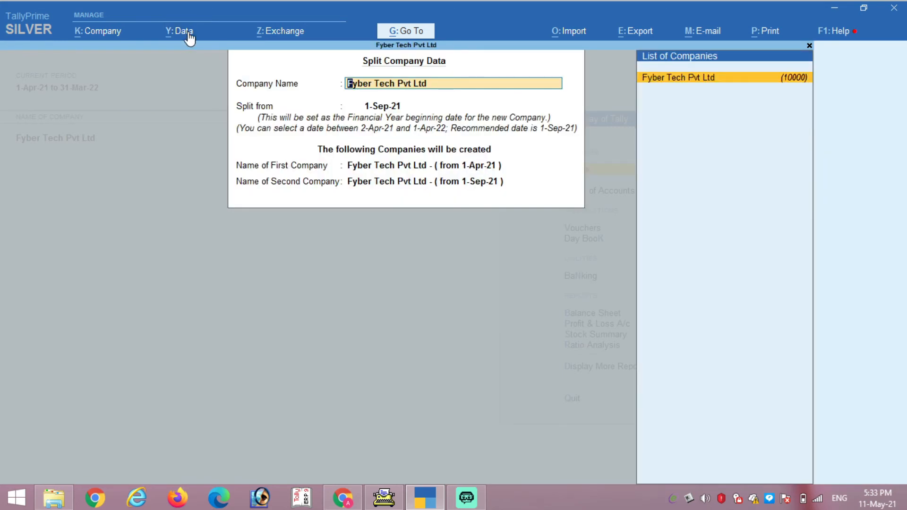
Step: Go through the 1-Sep-21 split form for Fyber Tech Pvt Ltd, decline to accept it, and bring up the Exchange menu
key(Return)
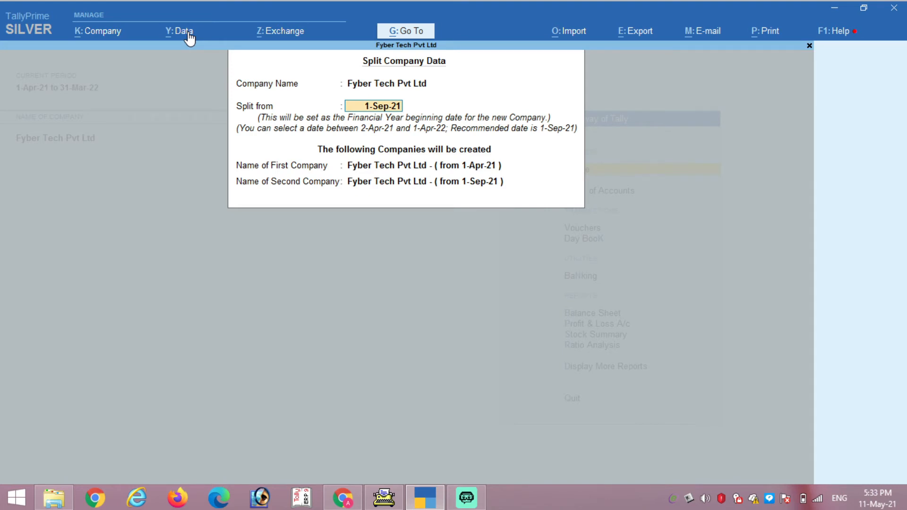
key(Return)
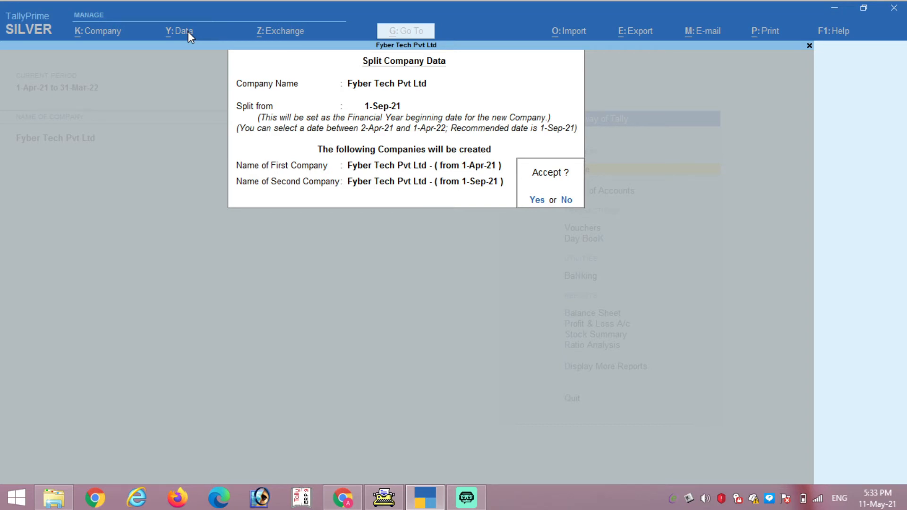
key(n)
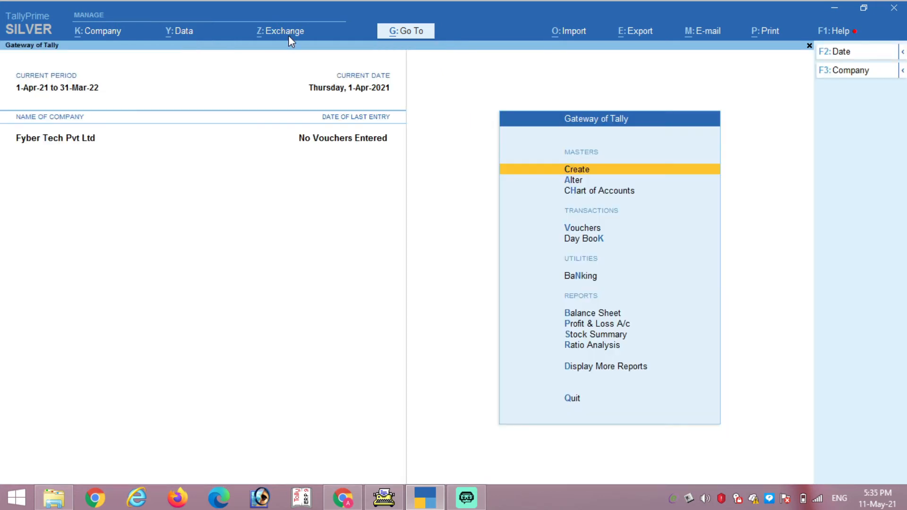
click(289, 34)
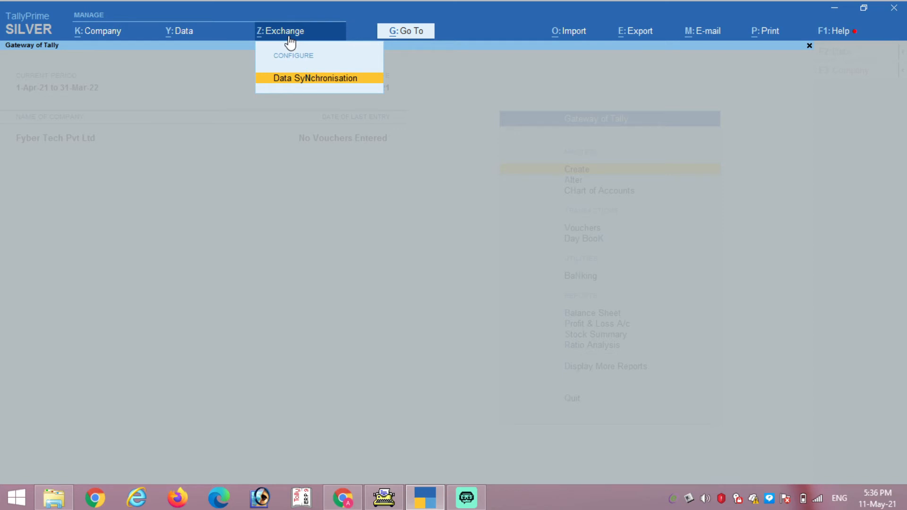
Step: View the Data Synchronisation List of Configurations, close it, and show the Import menu options
key(Return)
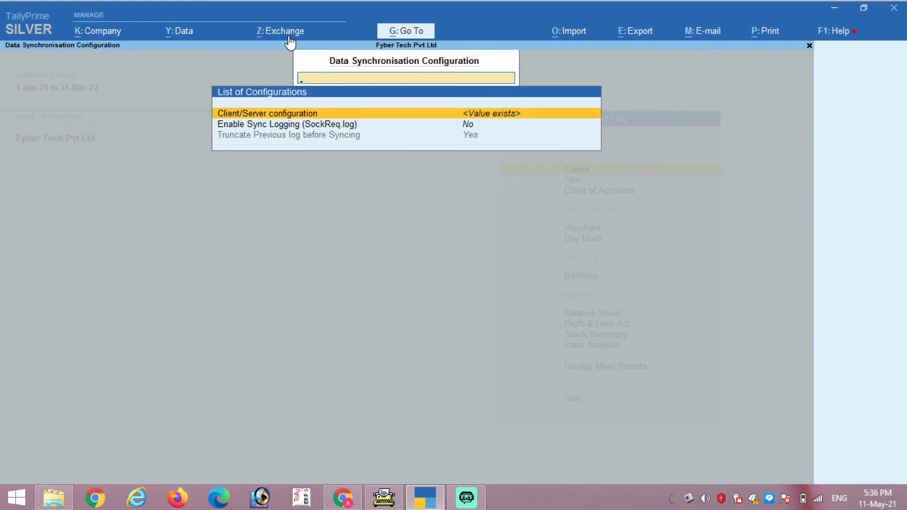
key(Escape)
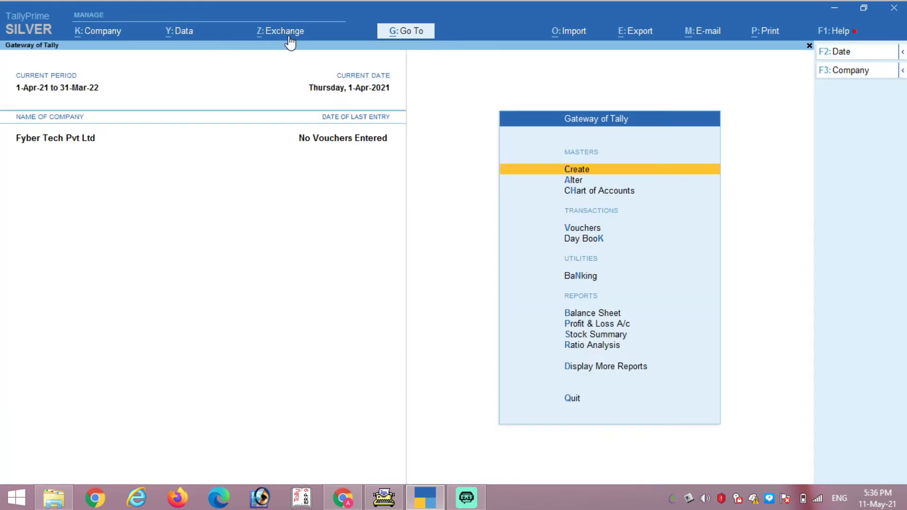
click(569, 33)
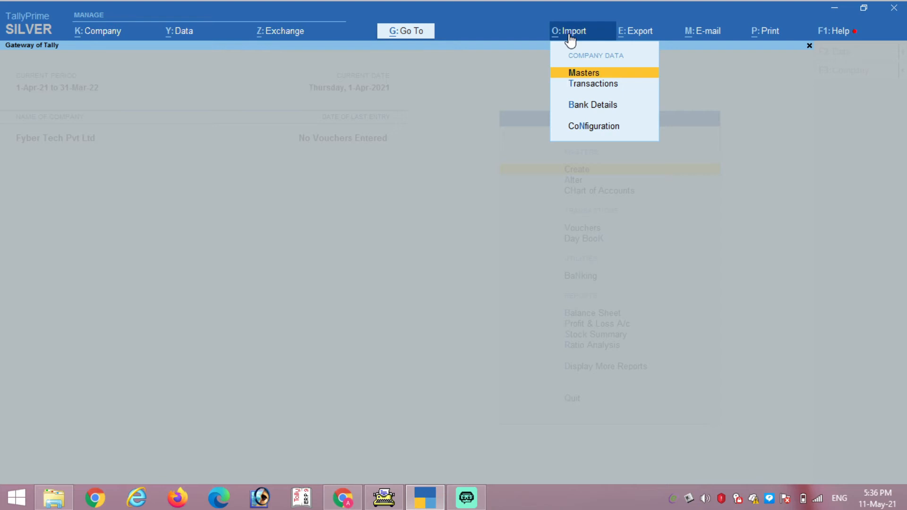
Step: Browse the Import menu's Masters and Transactions choices
key(Down)
key(Up)
key(Down)
key(Up)
key(Down)
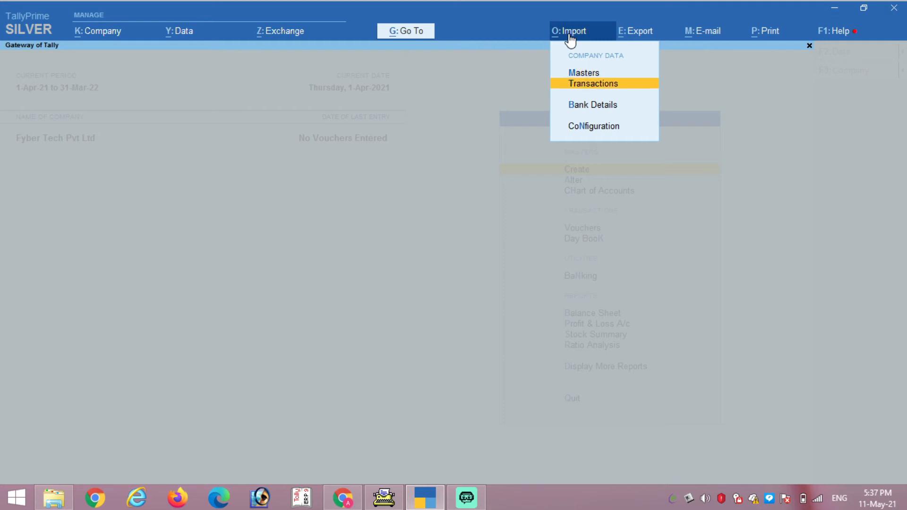
key(Up)
key(Down)
key(Down)
key(Down)
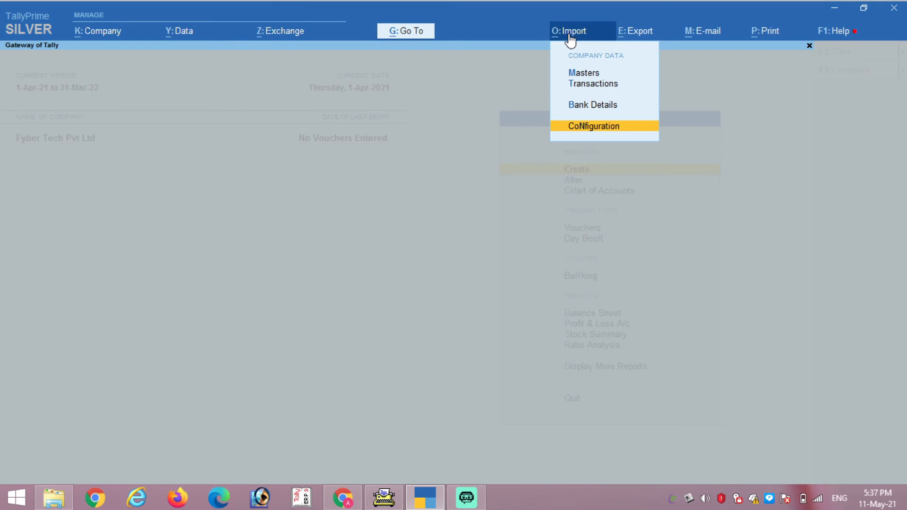
Step: Open Import Configuration, check the Ignore errors during import setting, then close it
key(Return)
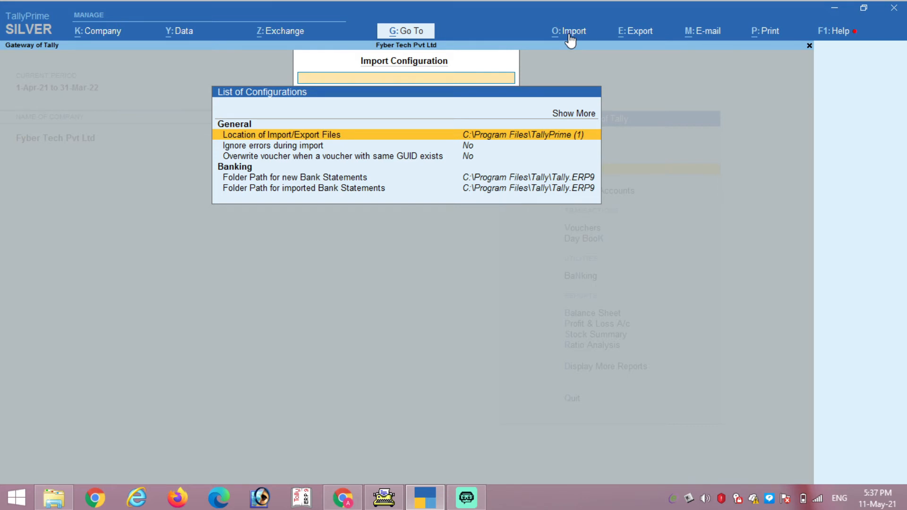
key(Down)
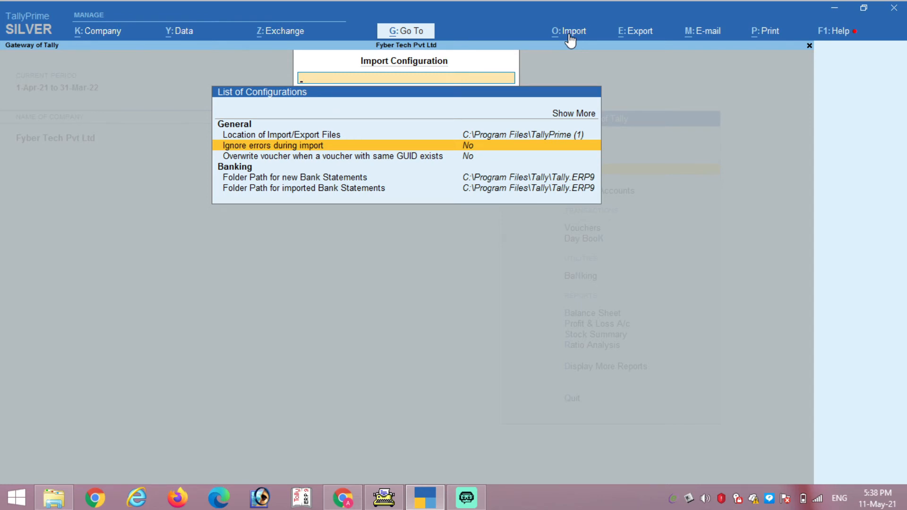
key(Escape)
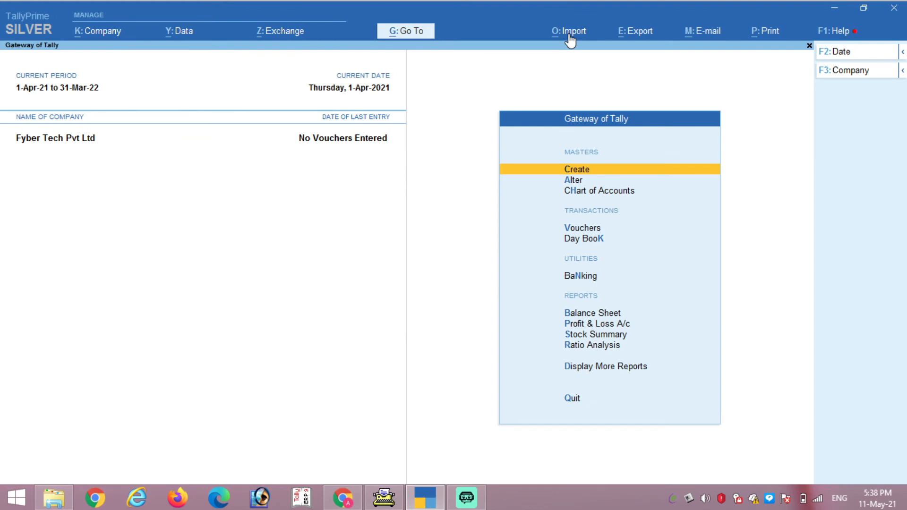
Step: From the Export menu, browse Masters and Transactions, then choose Others to list reports
click(637, 32)
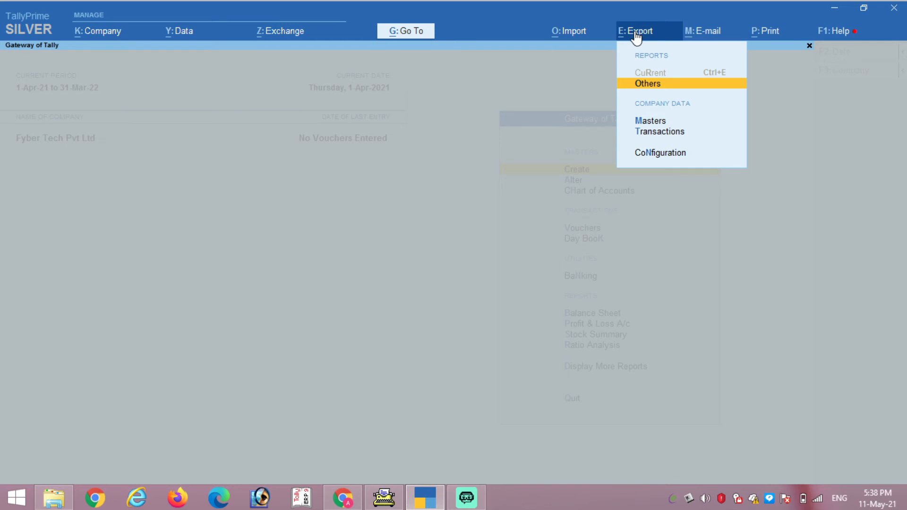
key(Down)
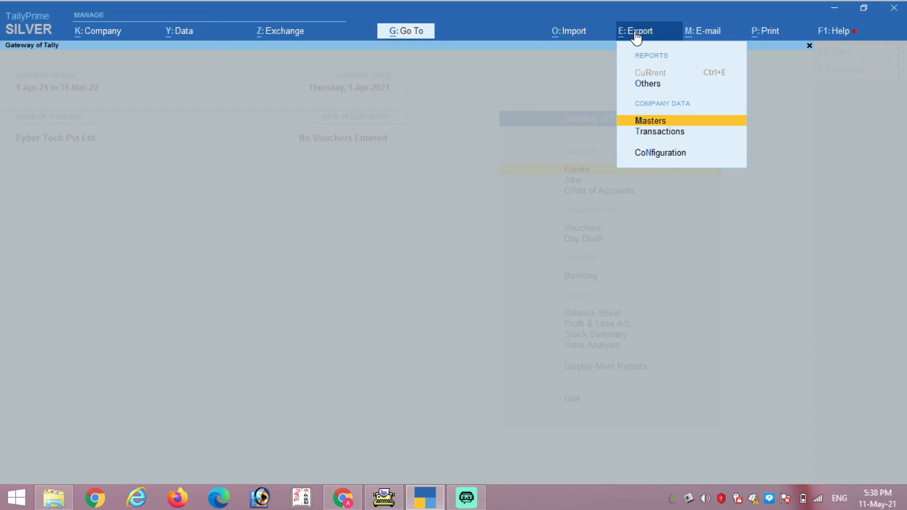
key(Down)
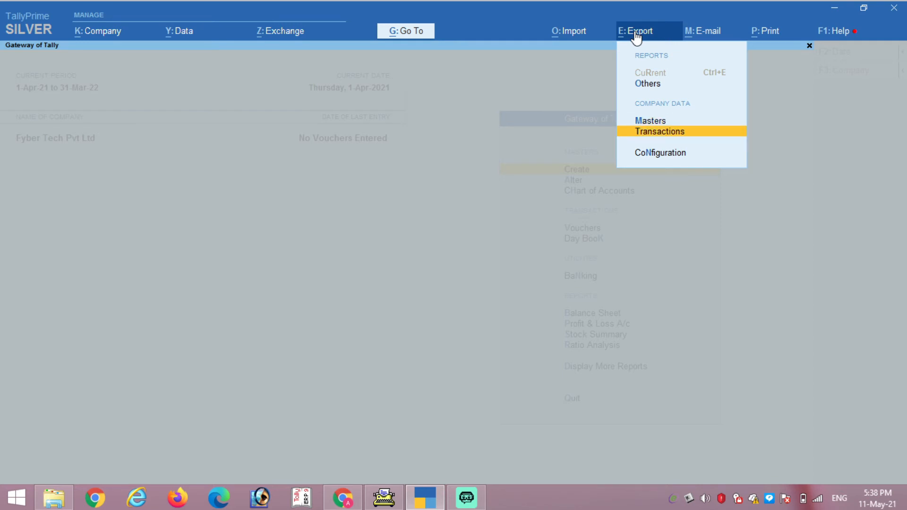
key(Down)
key(Down)
key(Up)
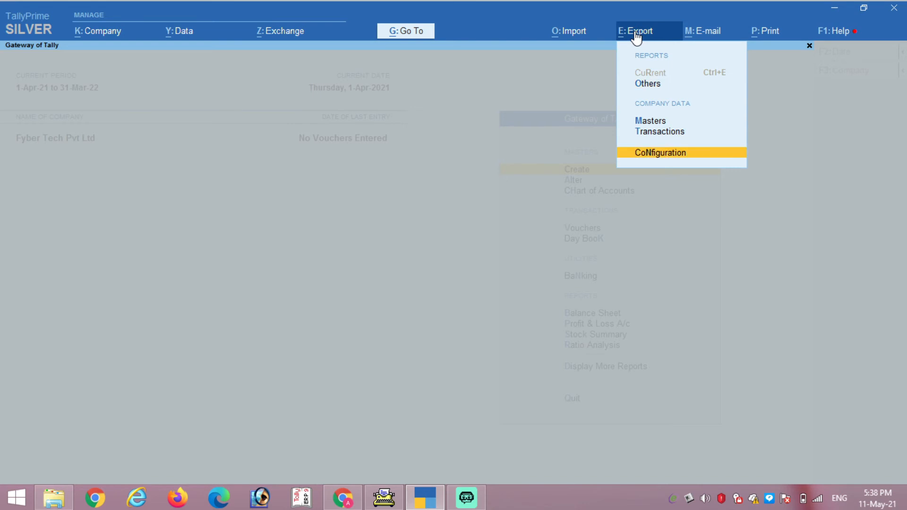
key(Down)
key(Return)
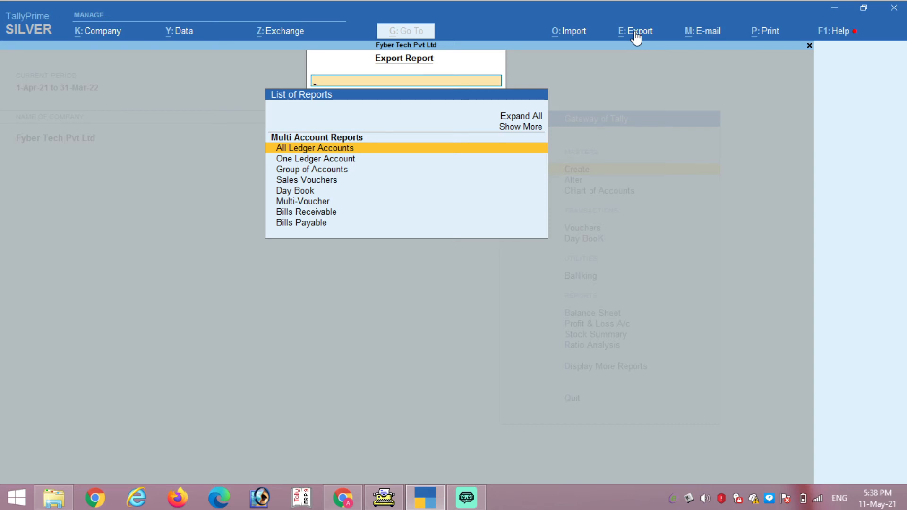
Step: Select Bills Payable from the List of Reports to open its export form
key(Down)
key(Down)
key(Down)
key(Down)
key(Down)
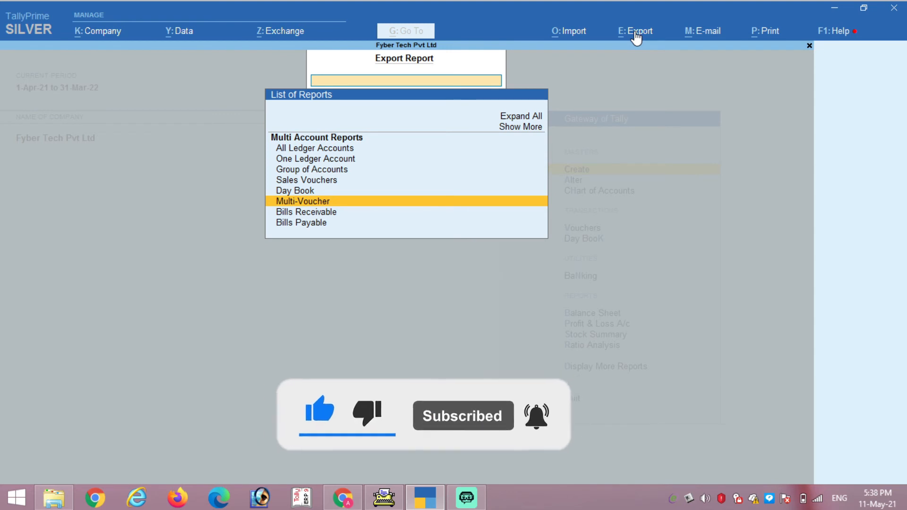
key(Down)
key(Down)
key(Up)
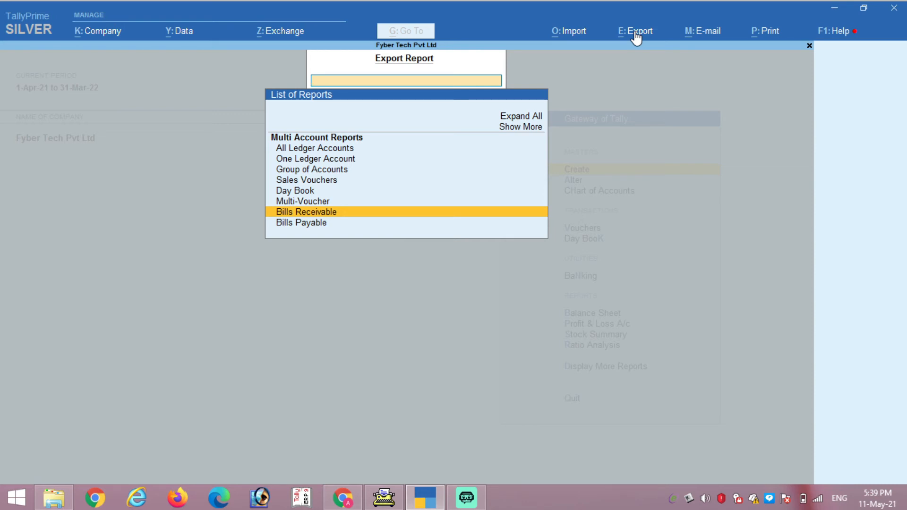
key(Down)
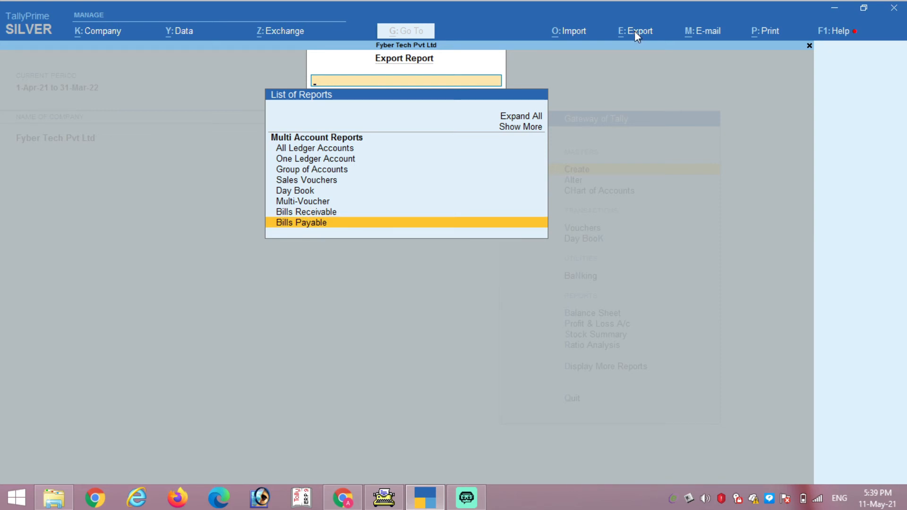
key(Return)
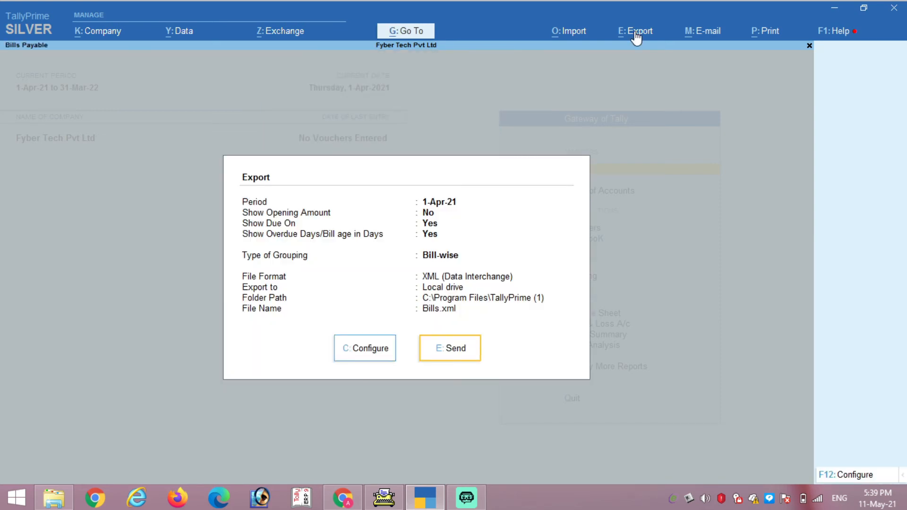
Step: Open the full export configuration and review File Format, Export to and Folder Path
key(Left)
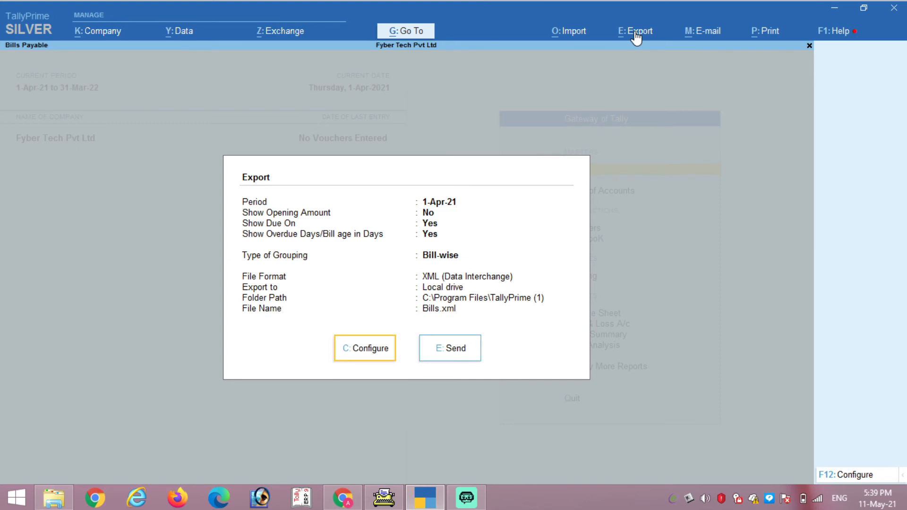
key(Right)
key(Left)
key(Return)
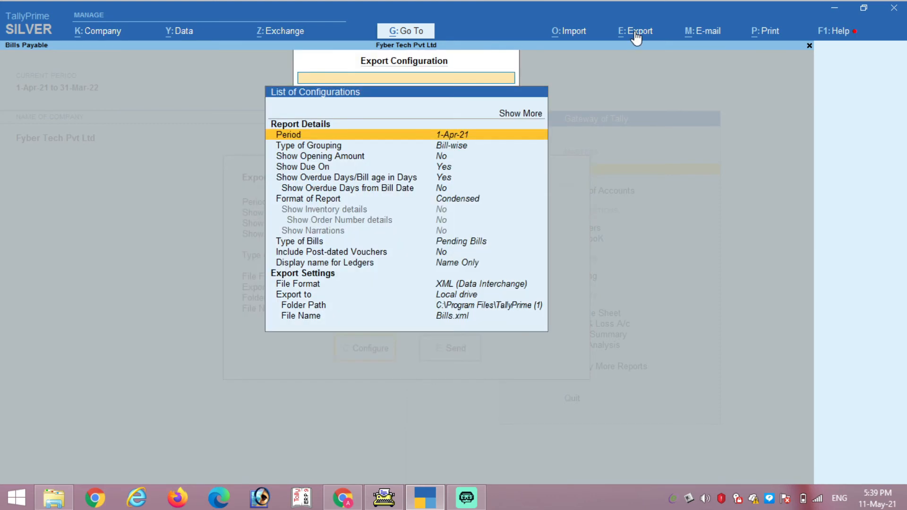
key(Down)
key(Down)
key(Down)
key(Down)
key(Down)
key(Down)
key(Down)
key(Down)
key(Down)
key(Down)
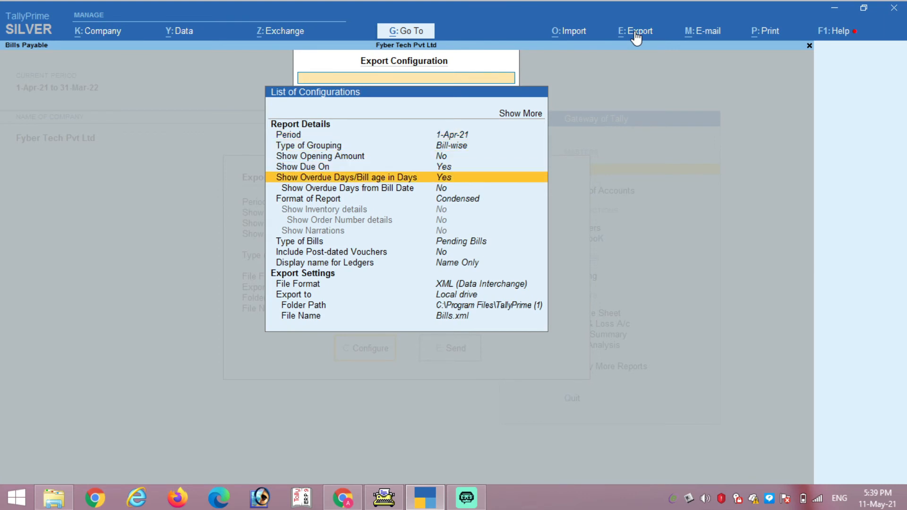
key(Down)
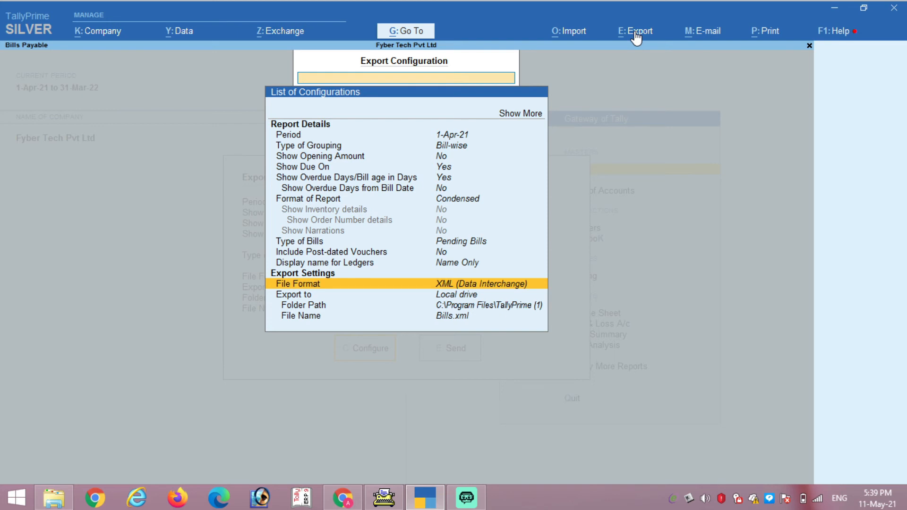
key(Down)
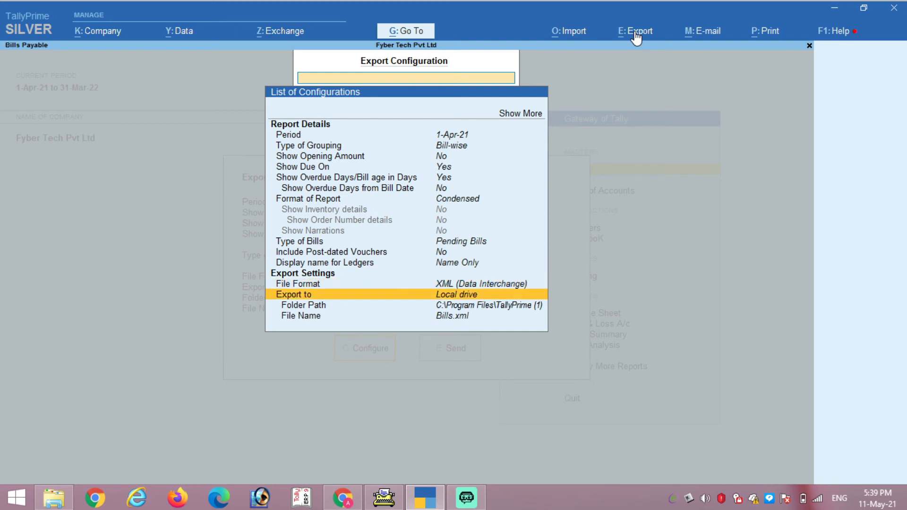
key(Down)
key(Down)
Step: Review Display name for Ledgers, Show Due On, Show Opening Amount and Period, then Show More
key(Up)
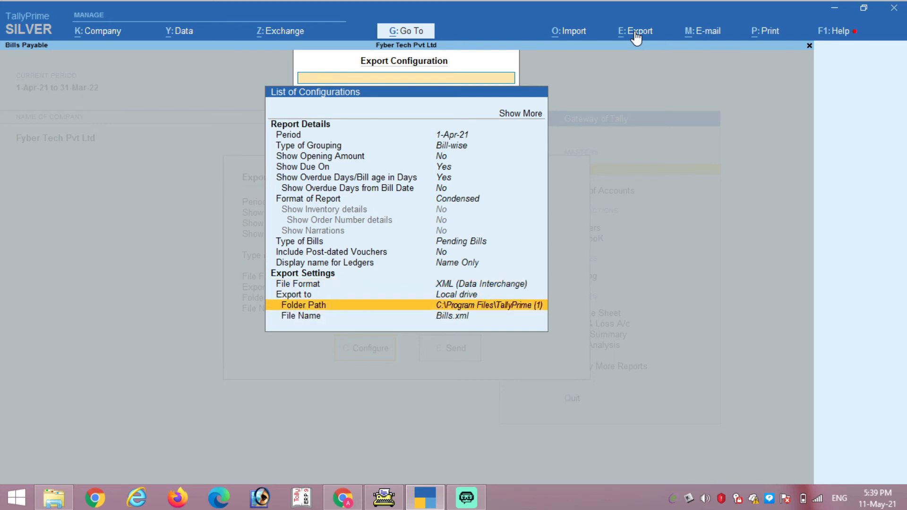
key(Up)
key(Up)
key(Up)
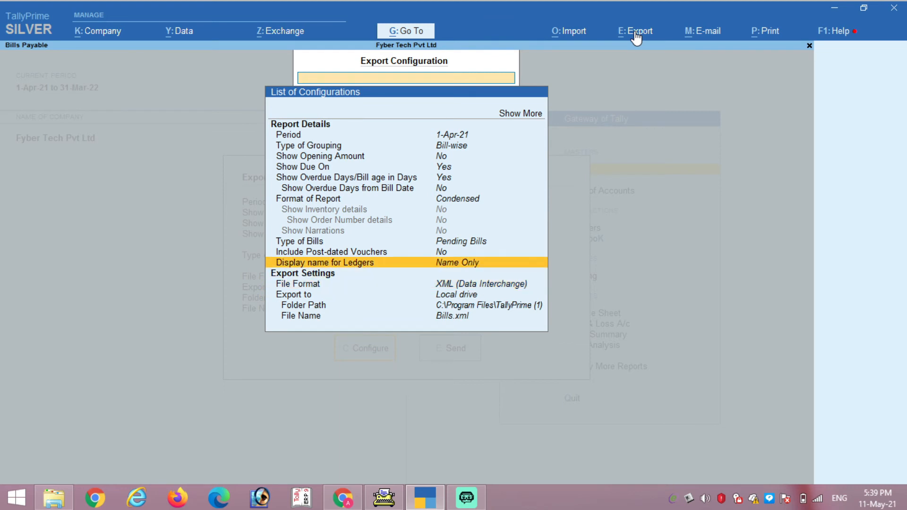
key(Up)
key(Up)
key(Up)
key(Up)
key(Up)
key(Up)
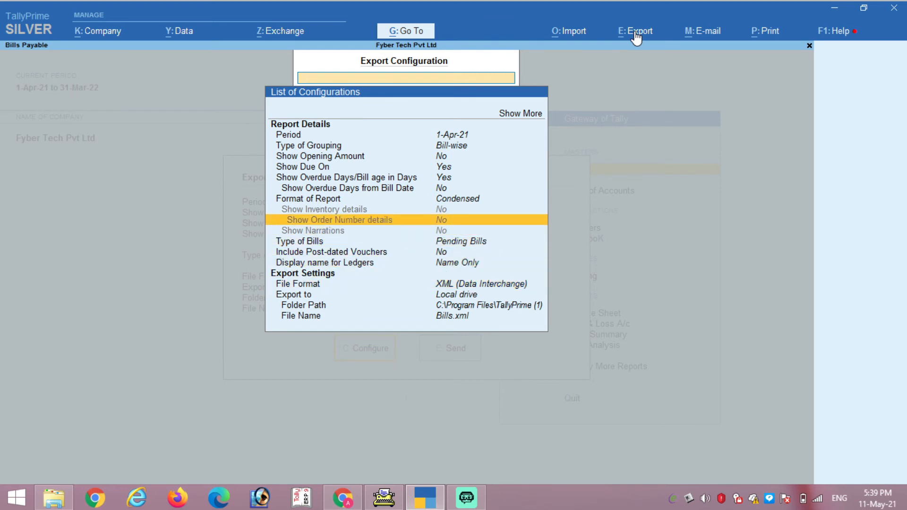
key(Up)
key(Up)
key(Up)
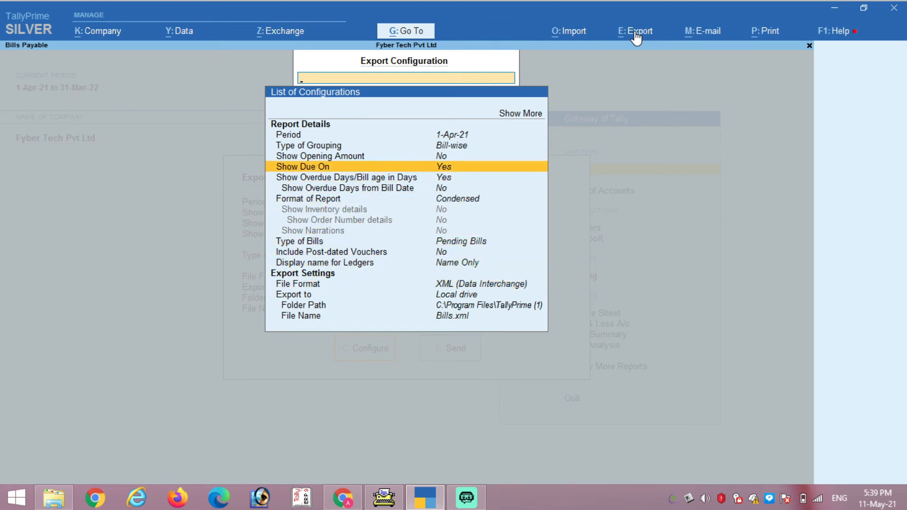
key(Up)
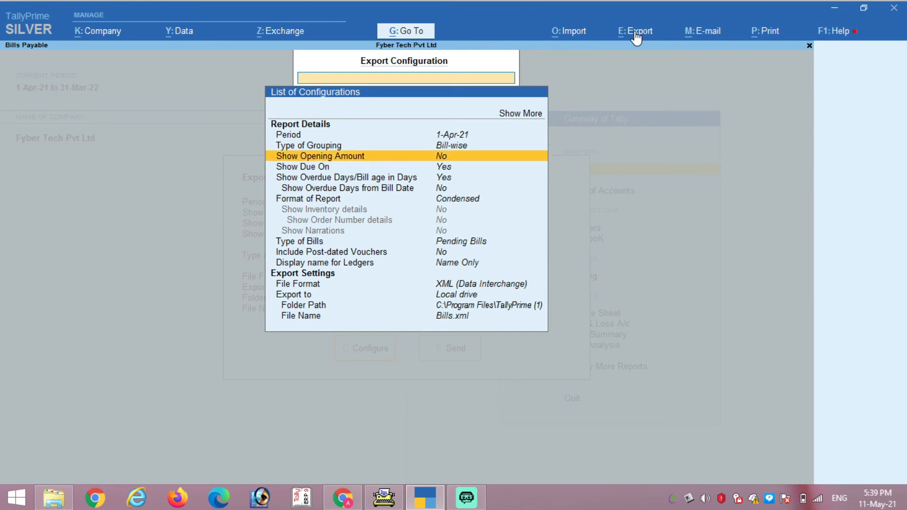
key(Up)
key(Up)
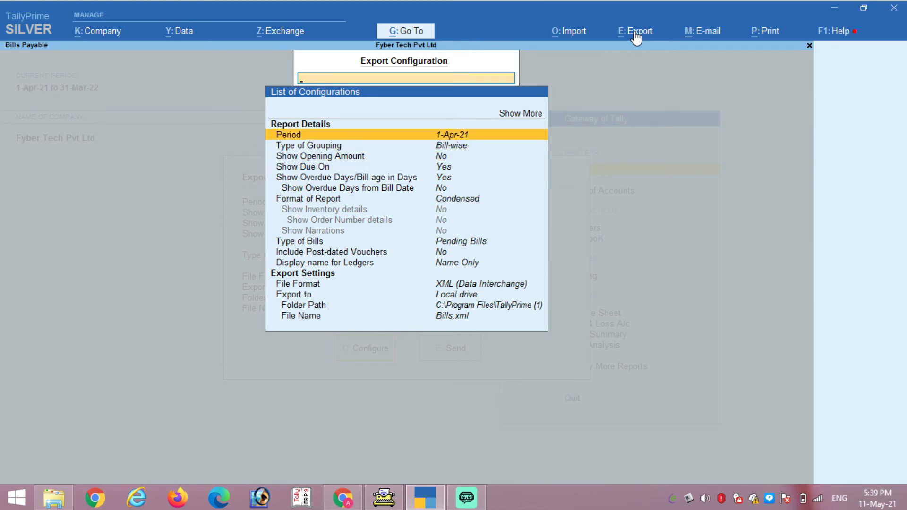
key(Down)
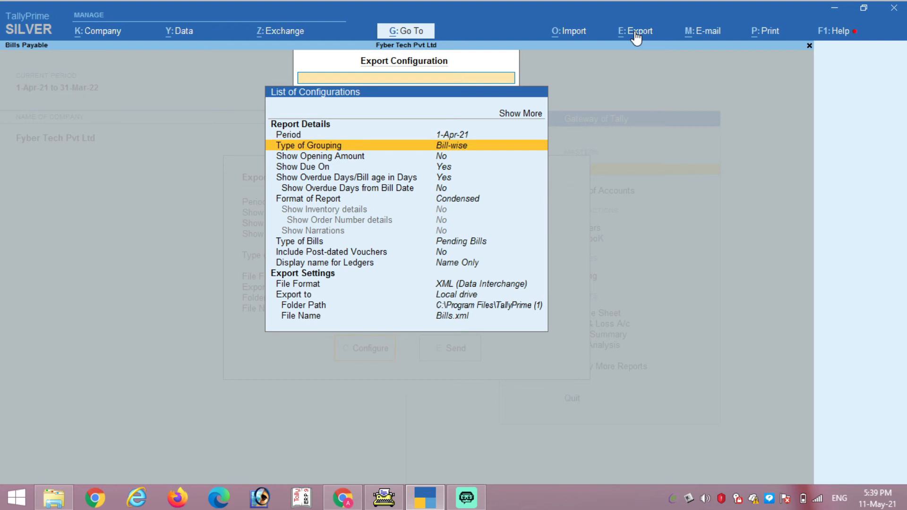
key(Up)
key(Up)
key(Up)
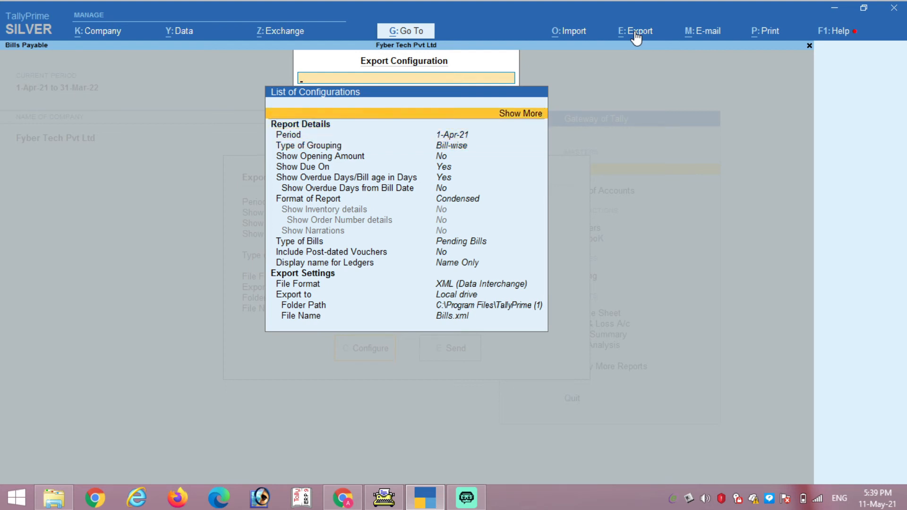
key(Return)
key(Down)
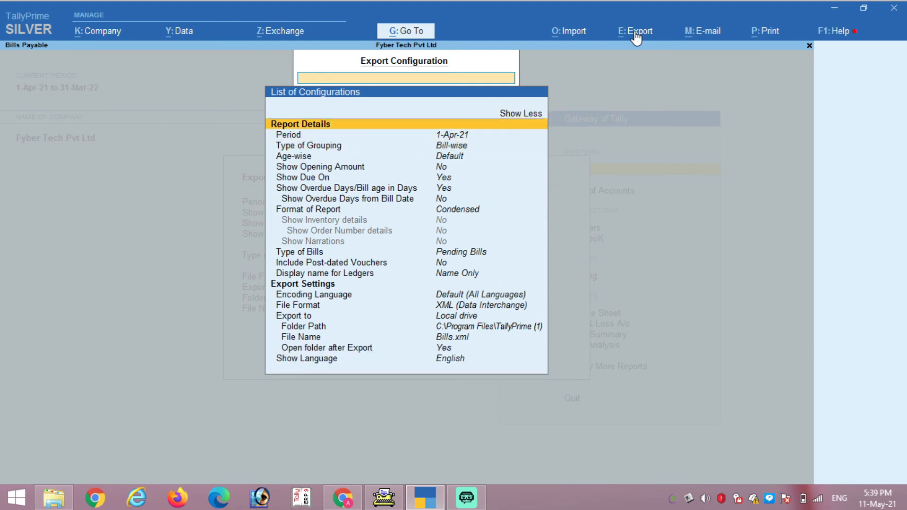
Step: Close the settings list and cancel the Bills Payable export back to Gateway of Tally
key(Escape)
key(Right)
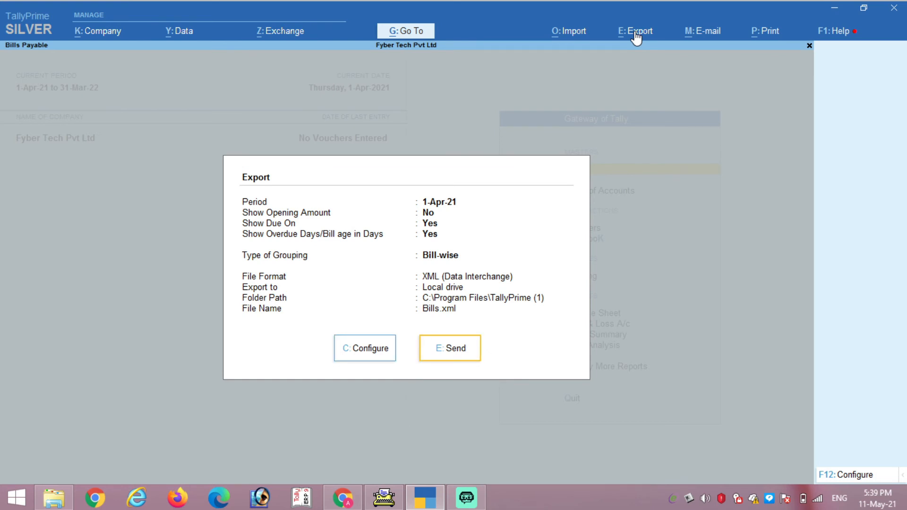
key(Left)
key(Right)
key(Left)
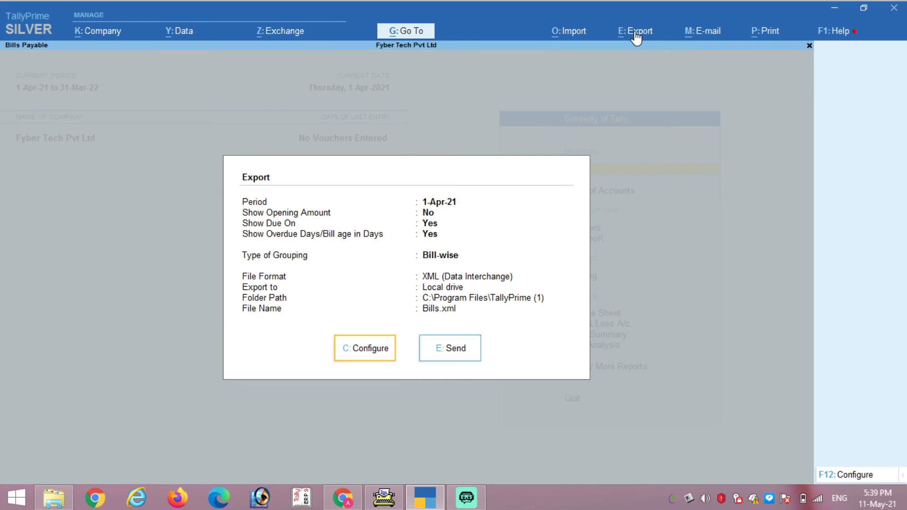
key(Right)
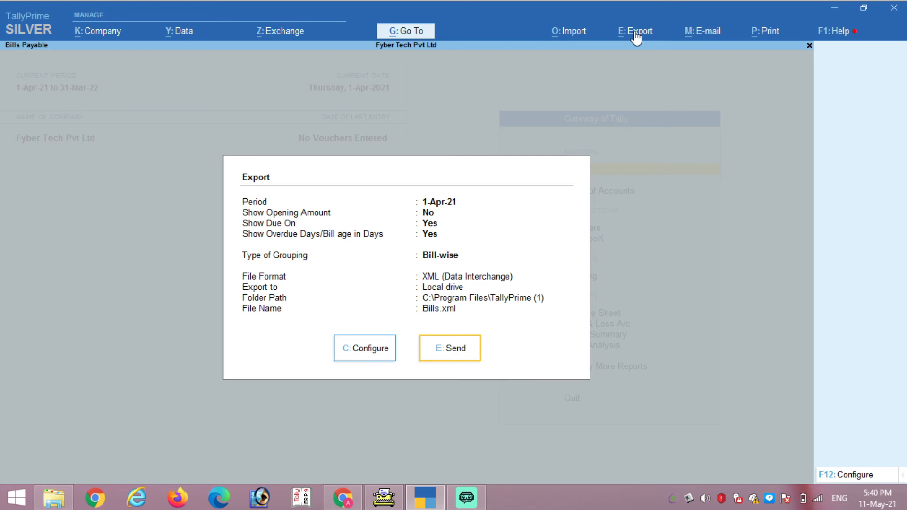
key(Return)
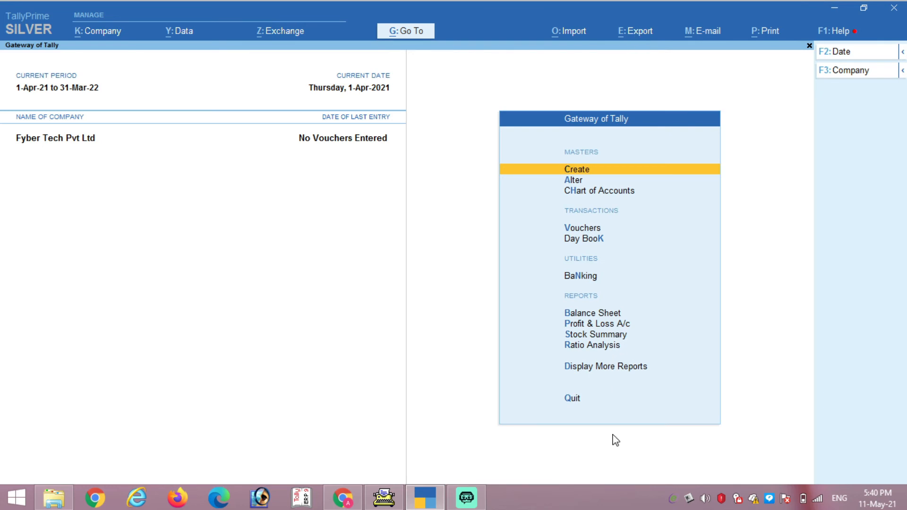
click(659, 32)
key(Return)
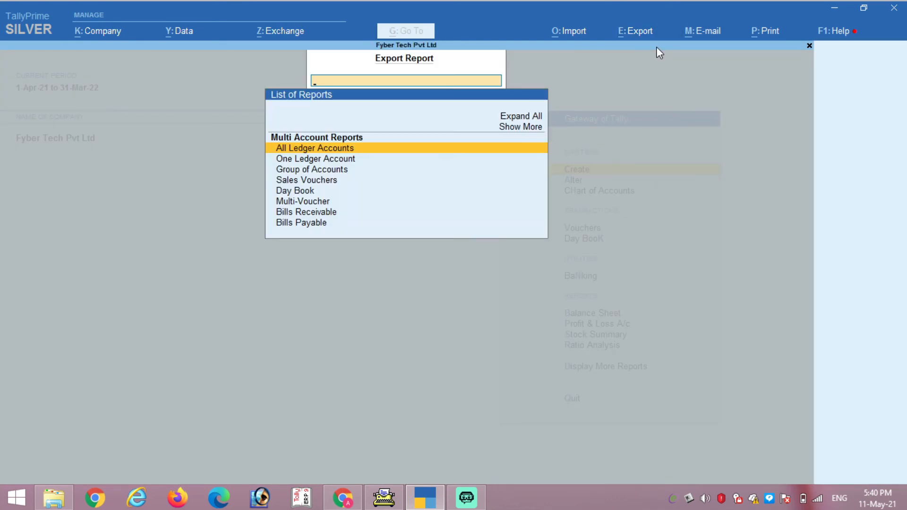
key(Down)
key(Down)
key(Down)
key(Down)
key(Down)
key(Up)
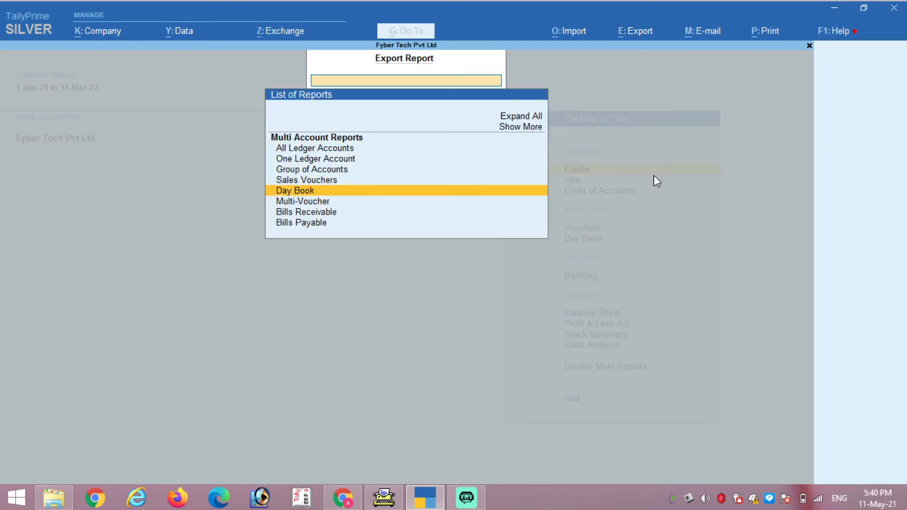
key(Up)
key(Down)
key(Up)
key(Up)
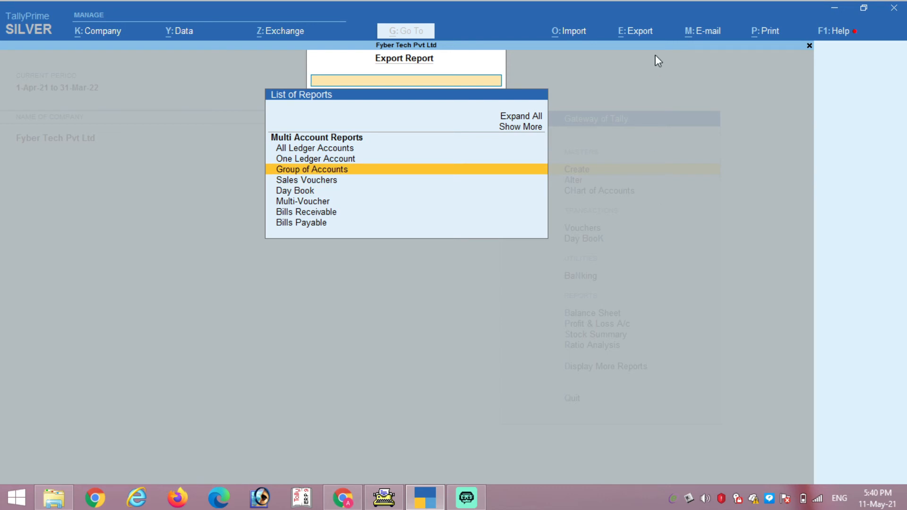
key(Escape)
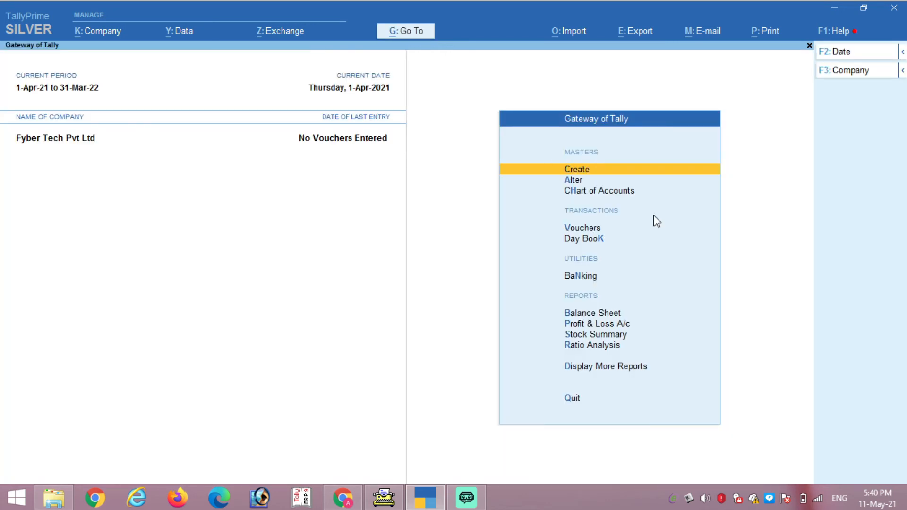
mouse_move(906, 509)
key(alt+e)
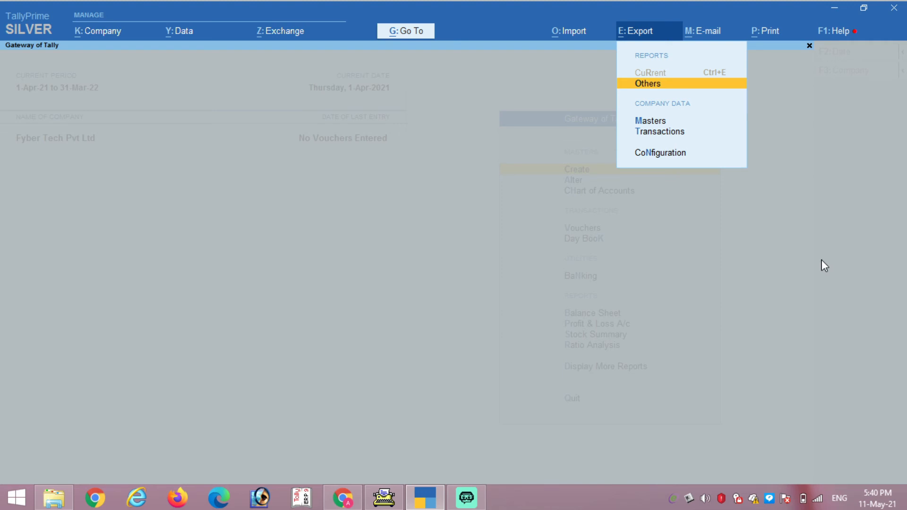
key(Escape)
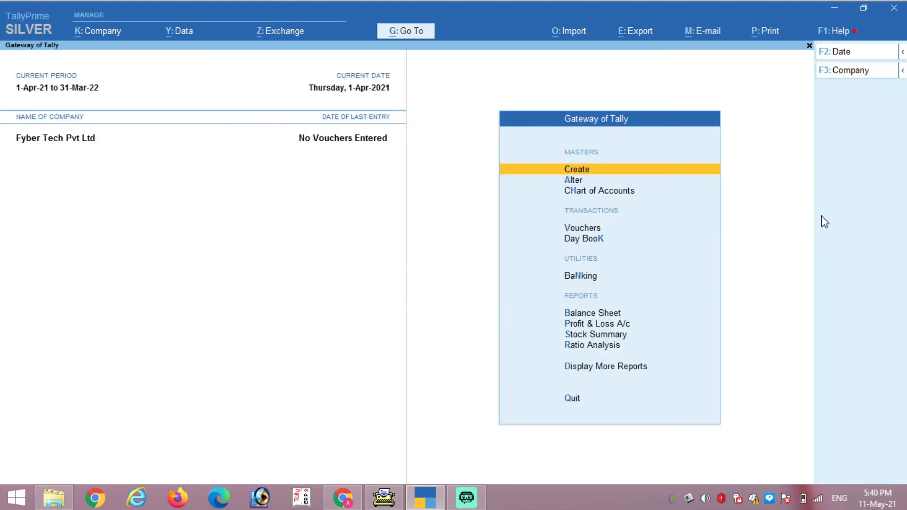
key(alt+m)
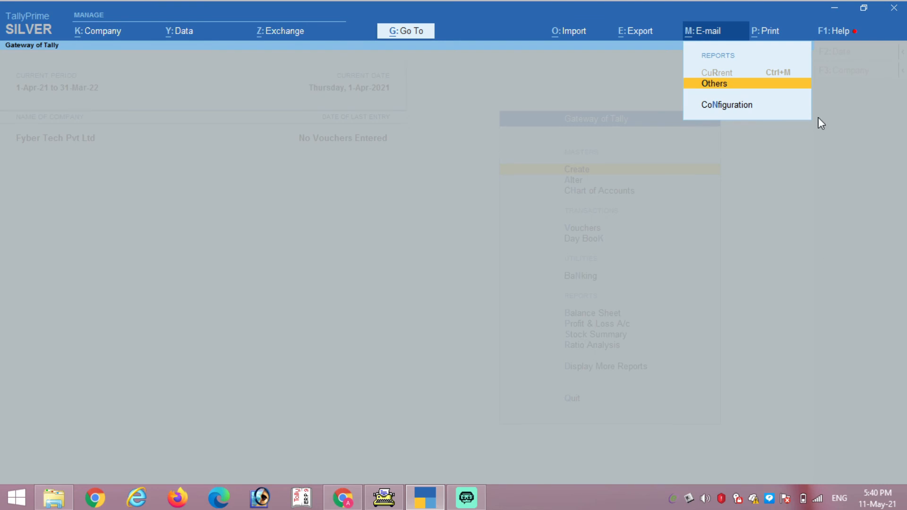
key(Return)
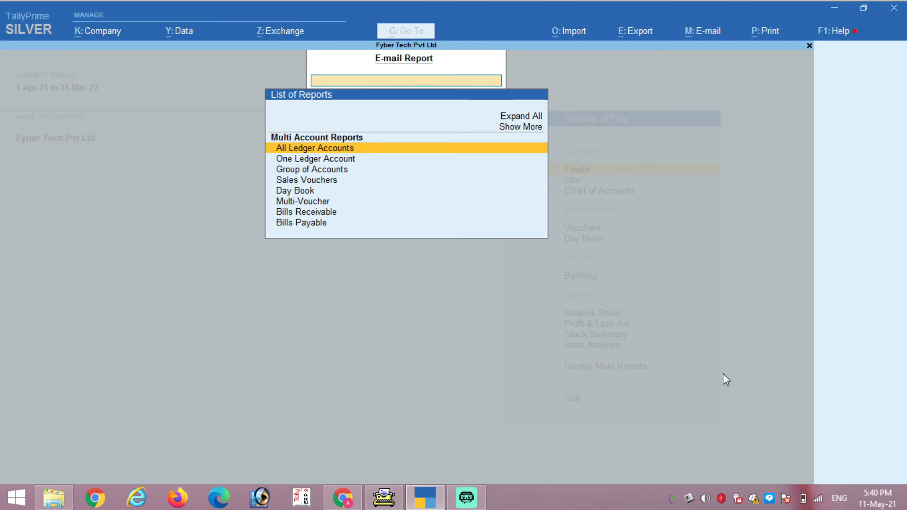
key(Down)
key(Down)
key(Down)
key(Down)
key(Down)
key(Up)
key(Up)
key(Up)
key(Up)
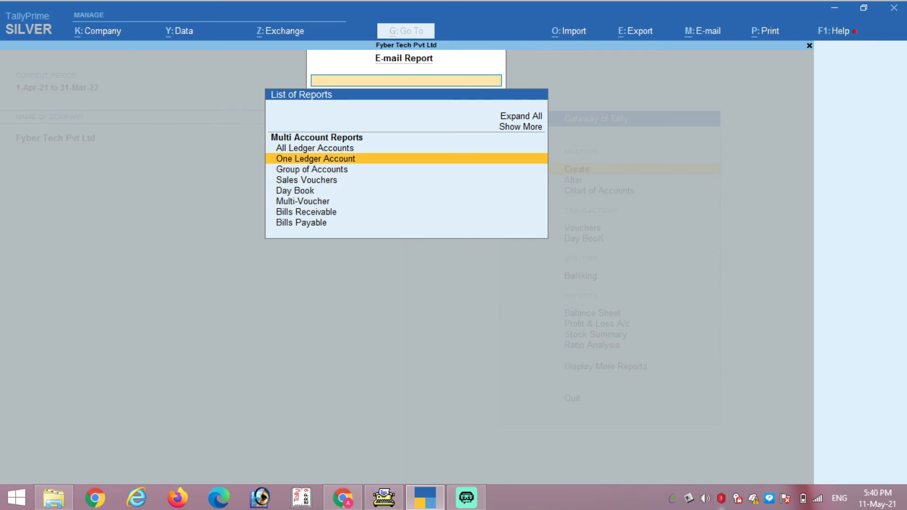
key(Down)
key(Up)
key(Up)
key(Down)
key(Up)
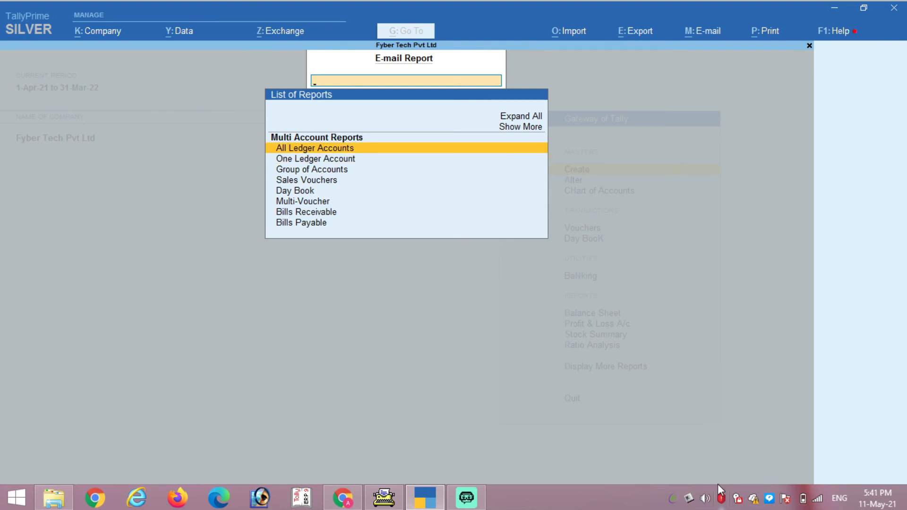
key(Return)
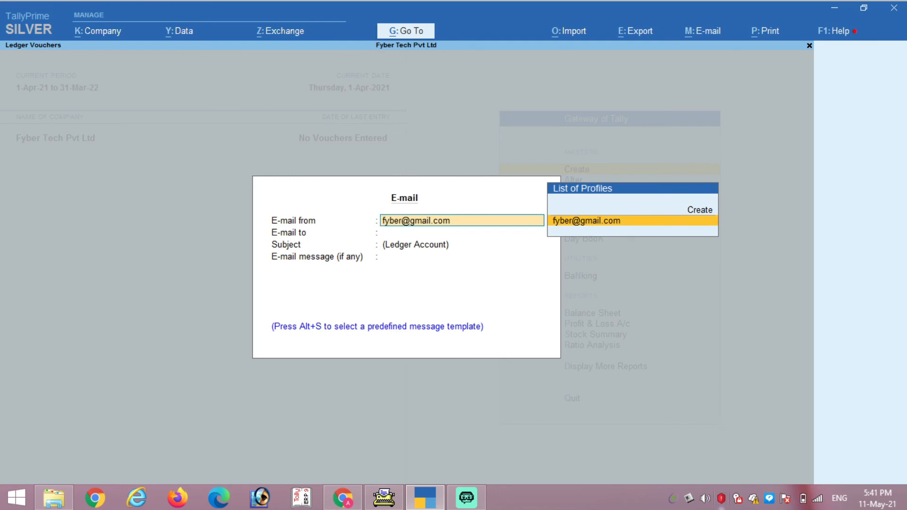
key(Return)
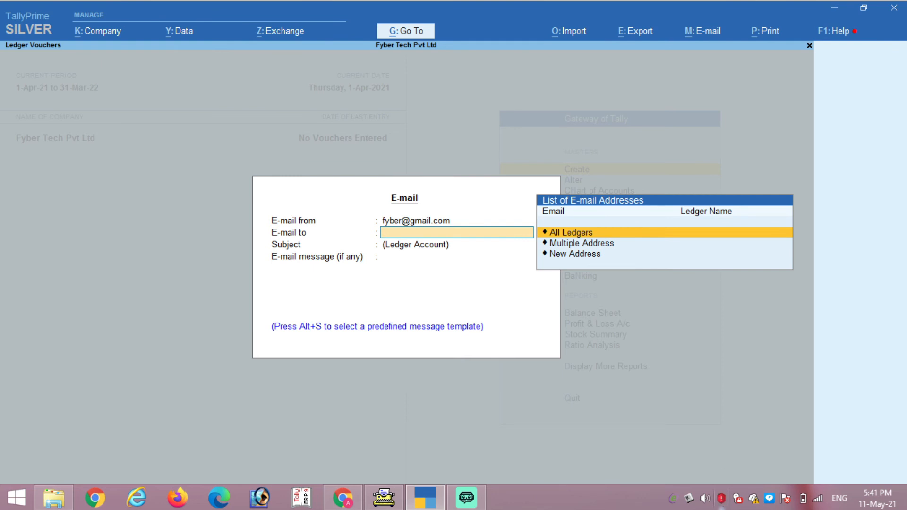
key(alt+s)
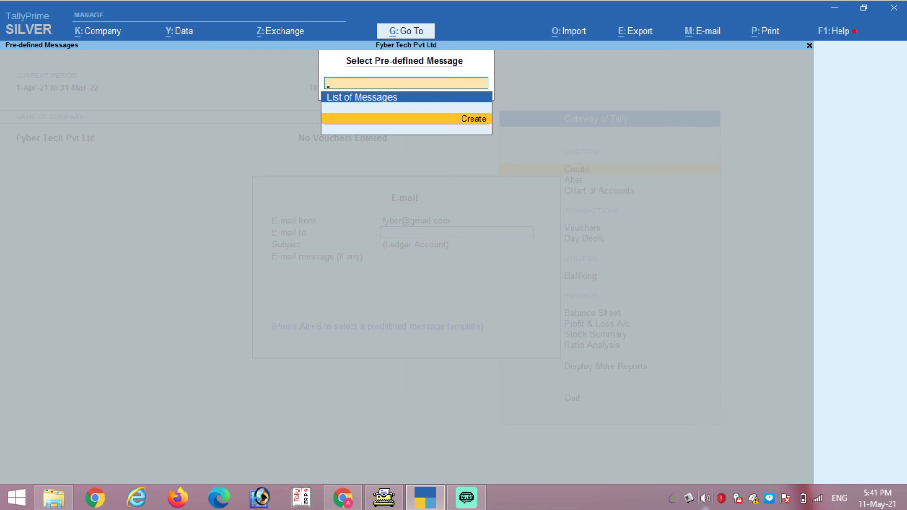
key(Escape)
key(Escape)
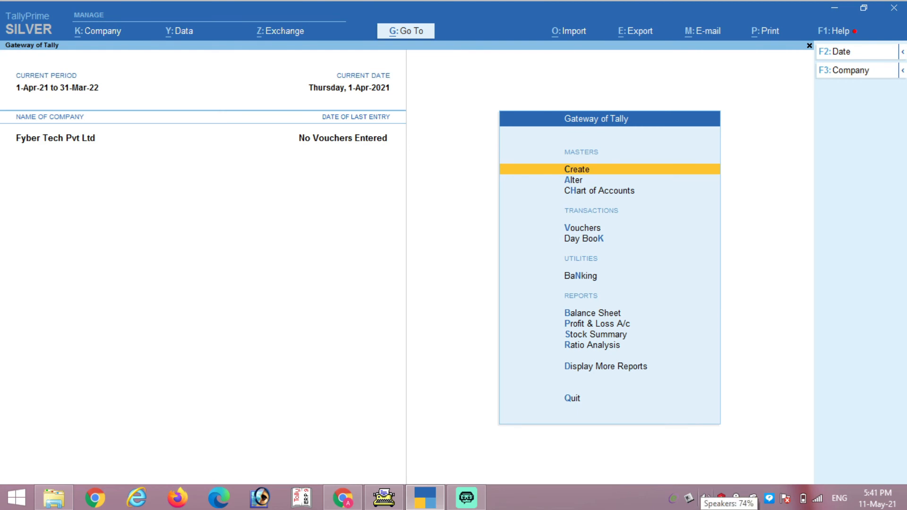
Step: Choose Bills Receivable as the report to print from the Print menu
key(alt+p)
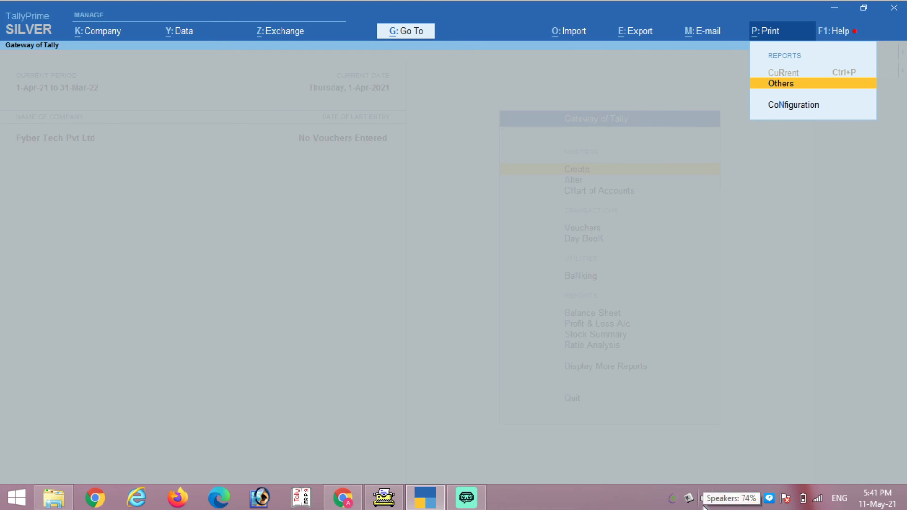
key(Return)
key(Down)
key(Down)
key(Down)
key(Down)
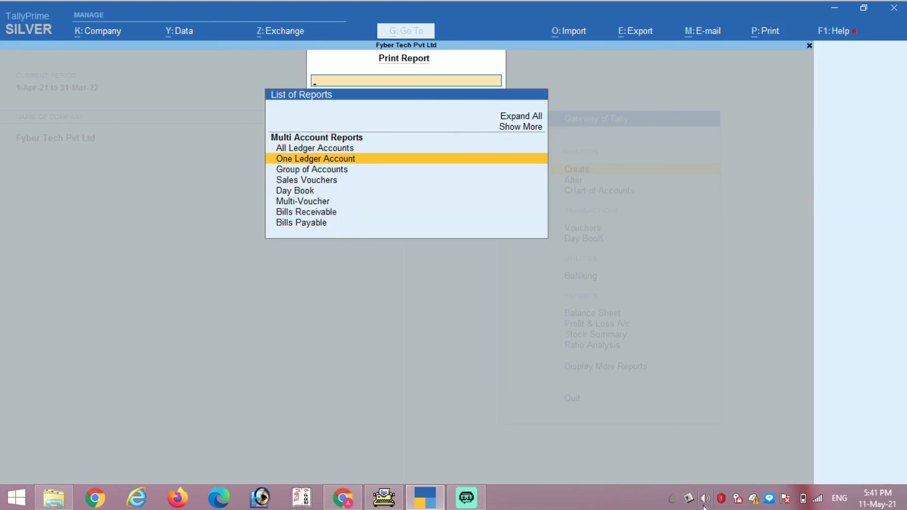
key(Down)
key(Down)
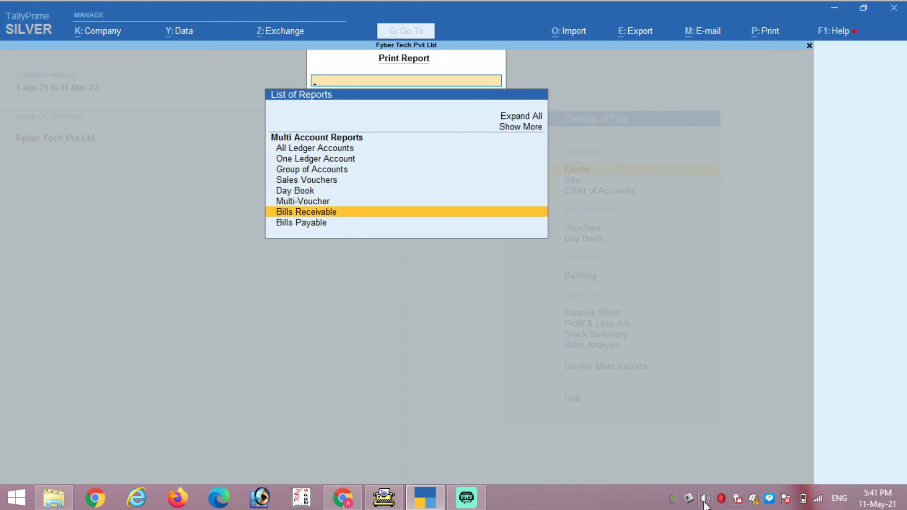
key(Up)
key(Up)
key(Up)
key(Up)
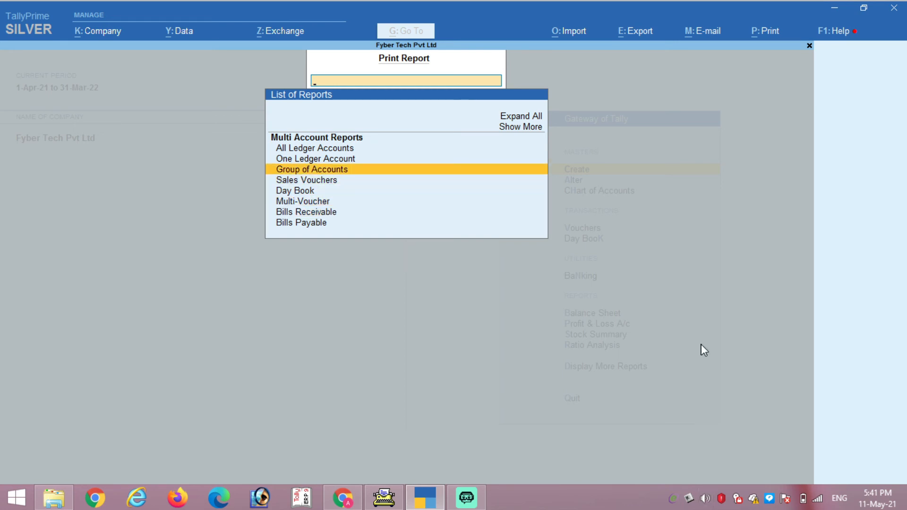
key(Down)
key(Down)
key(Down)
key(Down)
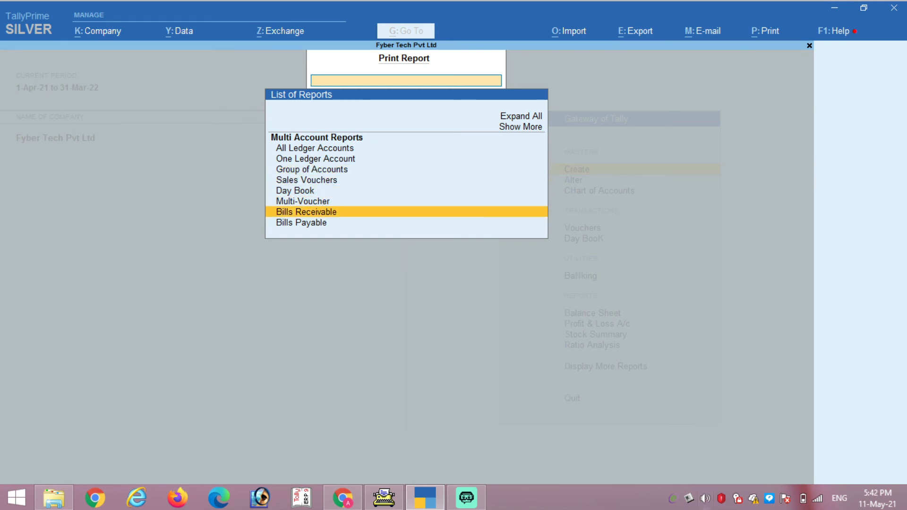
key(Return)
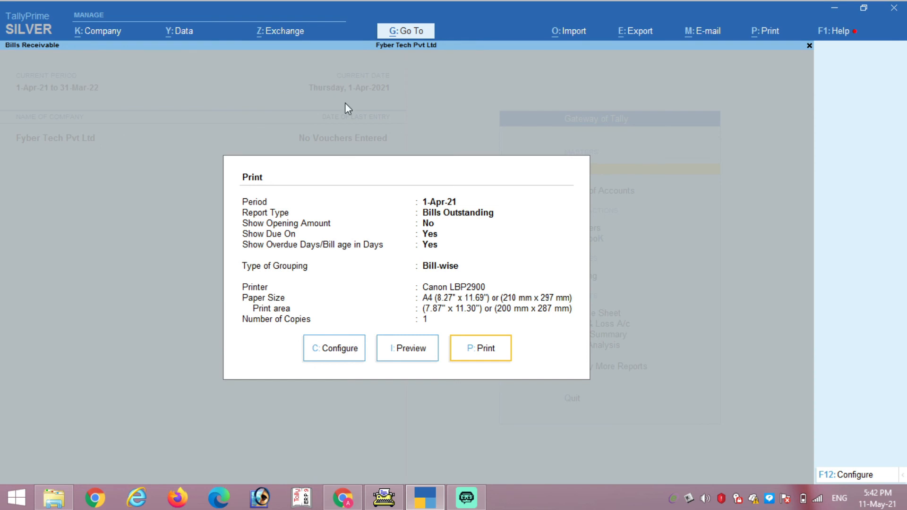
Step: Review the Bills Receivable print configuration for the Canon LBP2900, then close it
key(c)
key(Down)
key(Down)
key(Down)
key(Down)
key(Down)
key(Down)
key(Down)
key(Down)
key(Down)
key(Down)
key(Down)
key(Down)
key(Down)
key(Down)
key(Down)
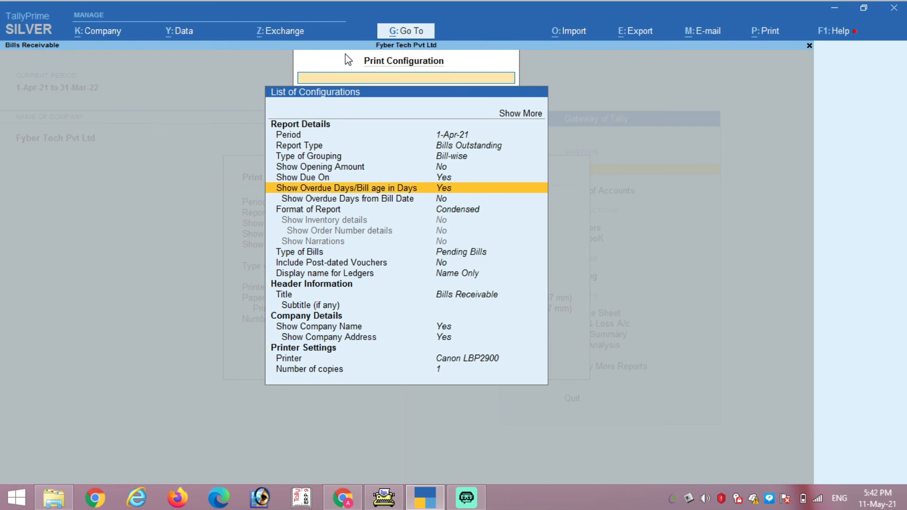
key(Up)
key(Down)
key(Up)
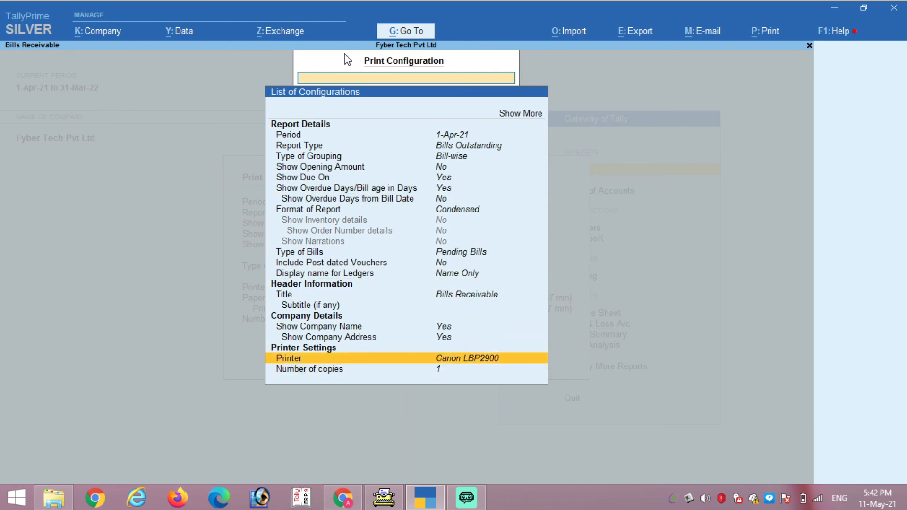
key(Up)
key(Up)
key(Up)
key(Up)
key(Up)
key(Up)
key(Up)
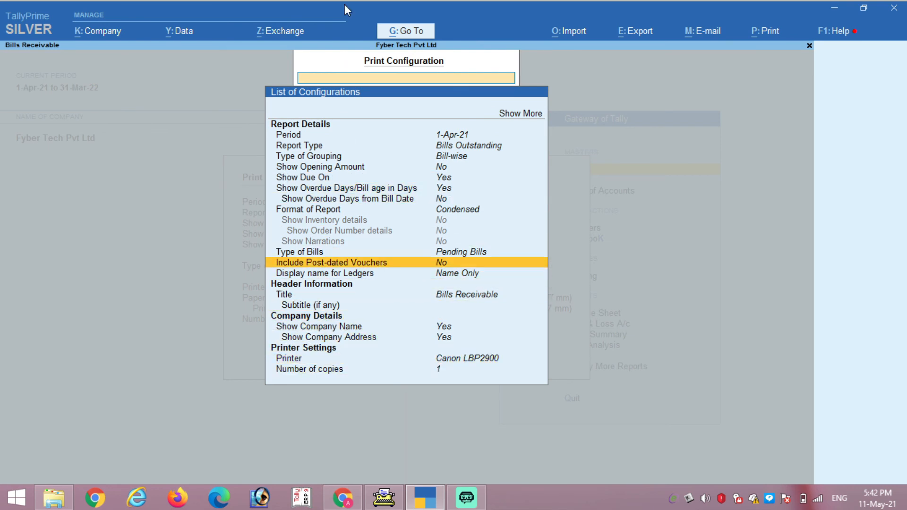
key(Up)
key(Up)
key(Up)
key(Up)
key(Up)
key(Up)
key(Up)
key(Up)
key(Up)
key(Up)
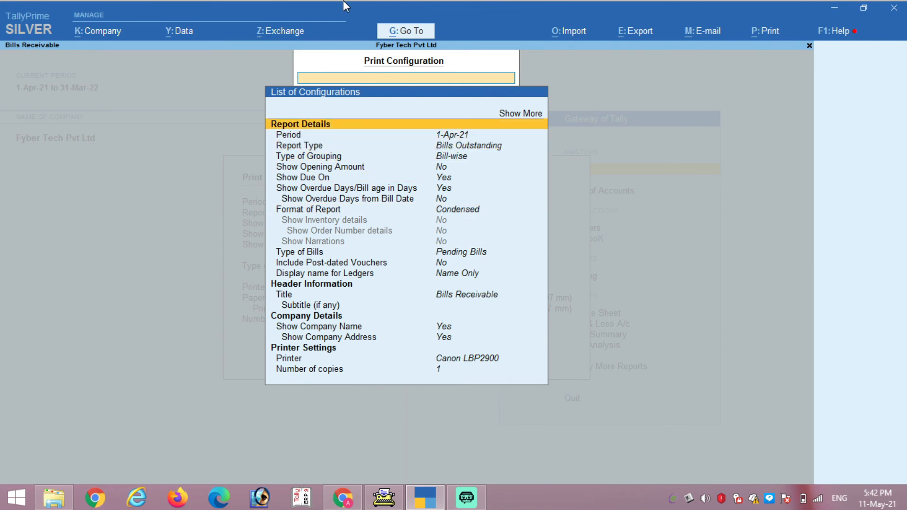
key(Escape)
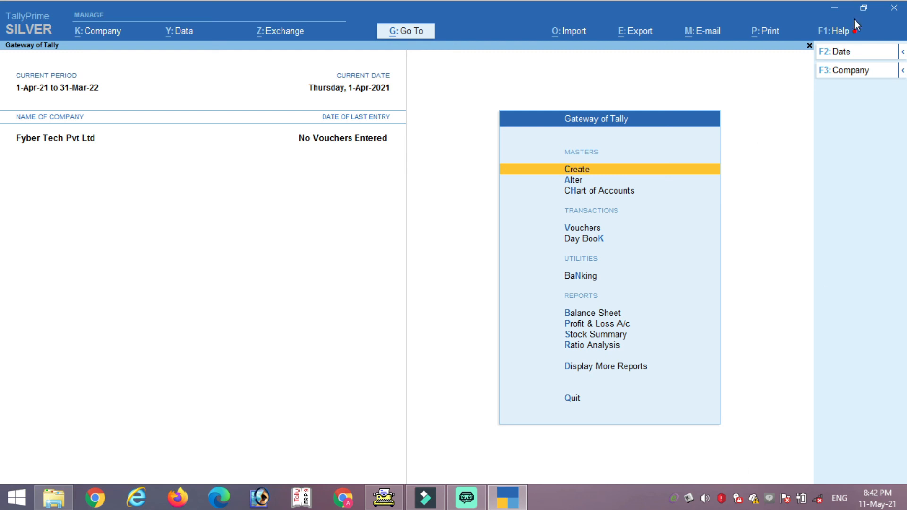
click(842, 34)
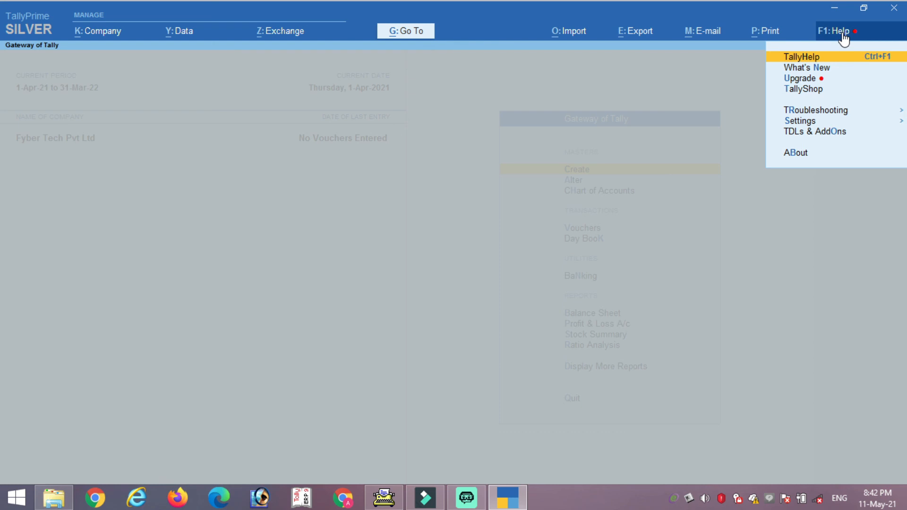
key(Down)
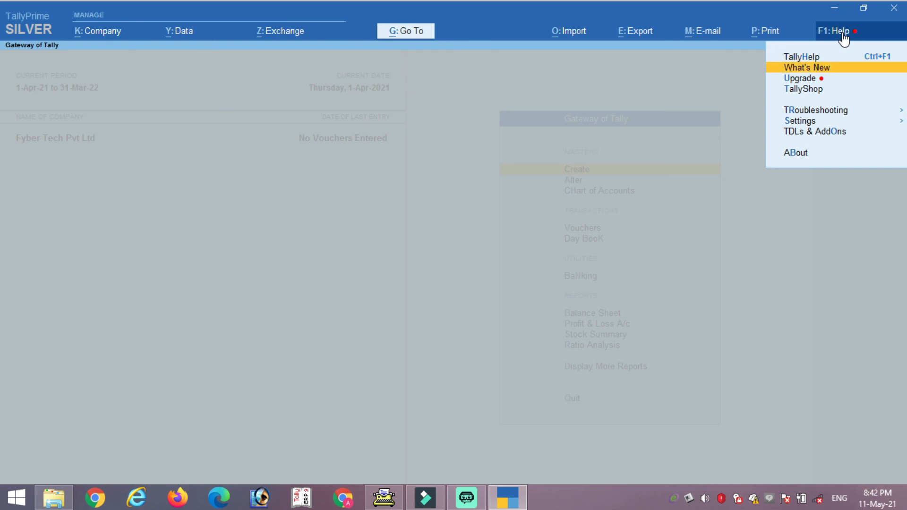
key(Down)
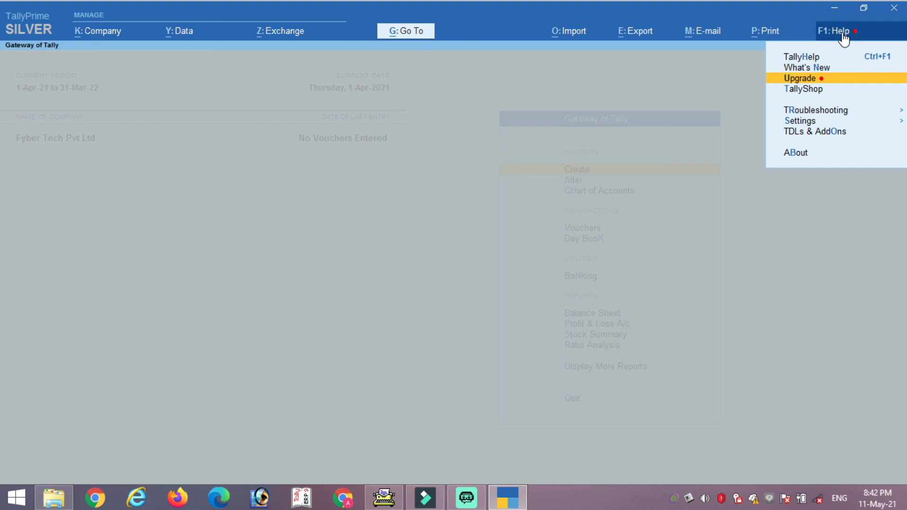
key(Down)
key(Down)
key(Down)
key(Down)
key(Down)
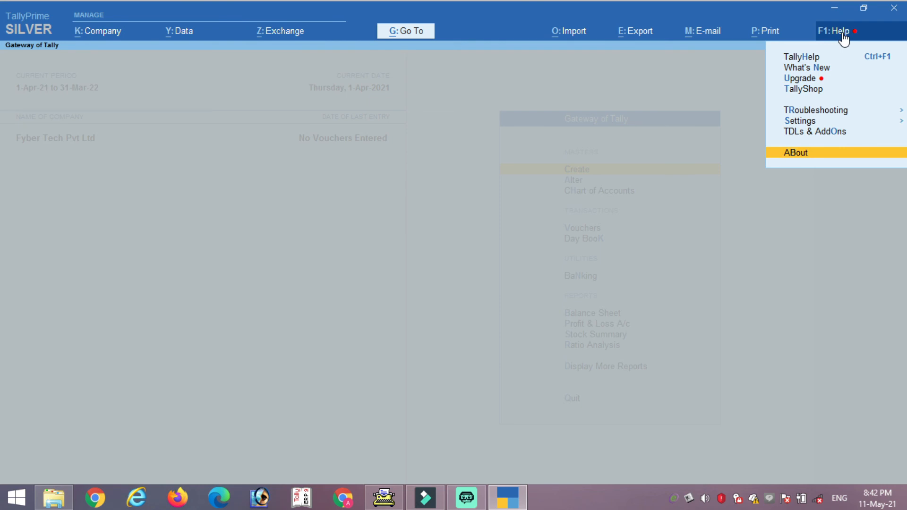
key(Up)
key(Up)
key(Up)
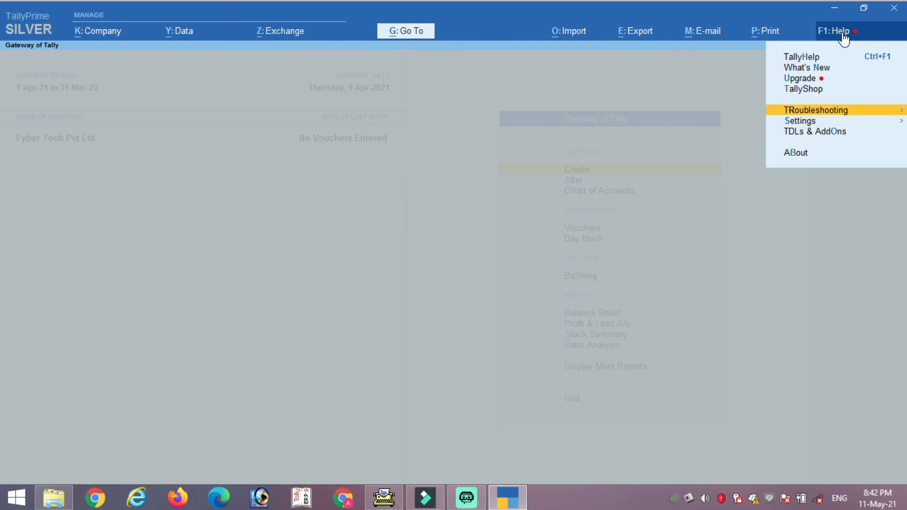
key(Down)
key(Up)
click(844, 39)
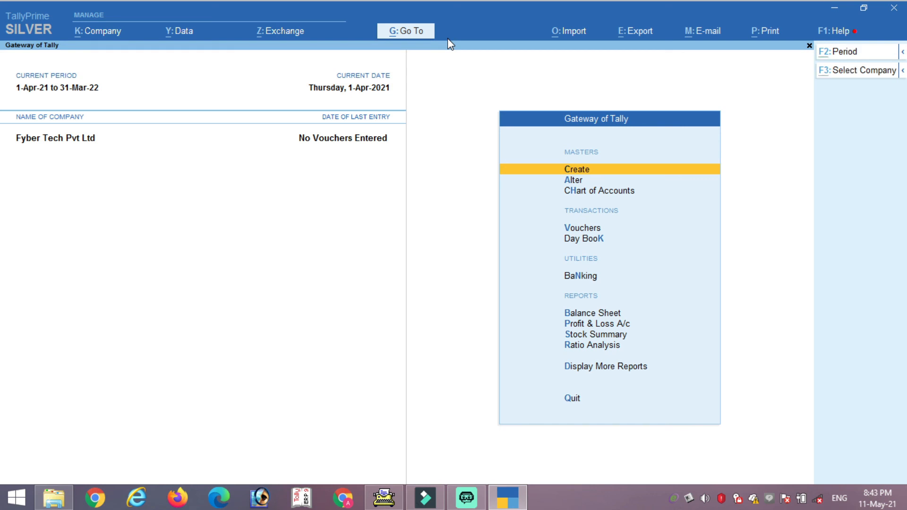
key(alt+g)
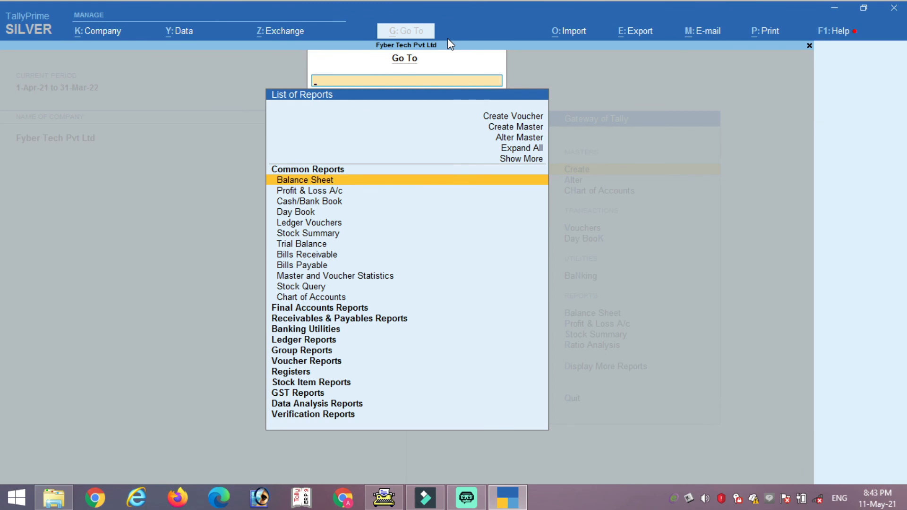
key(Down)
key(Down)
key(Down)
key(Down)
key(Down)
key(Down)
key(Down)
key(Down)
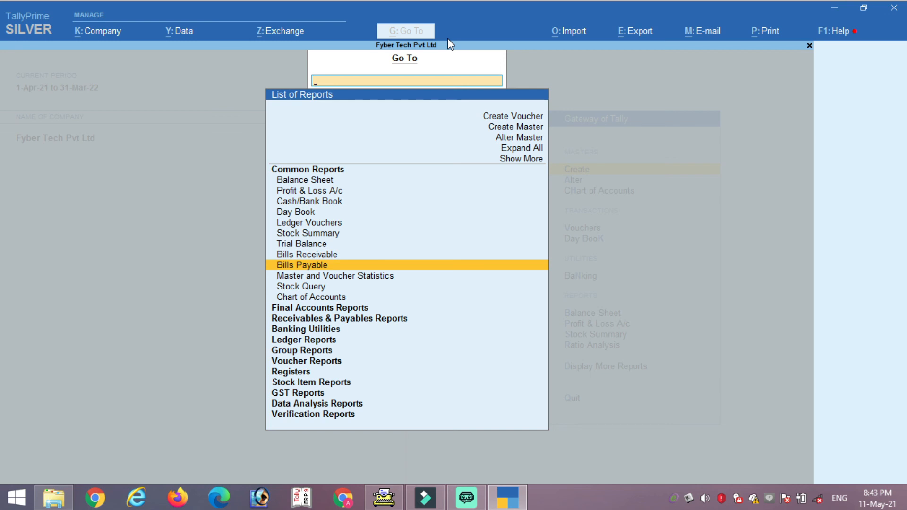
key(Down)
key(Down)
key(Down)
key(Down)
key(Down)
key(Down)
key(Down)
key(Down)
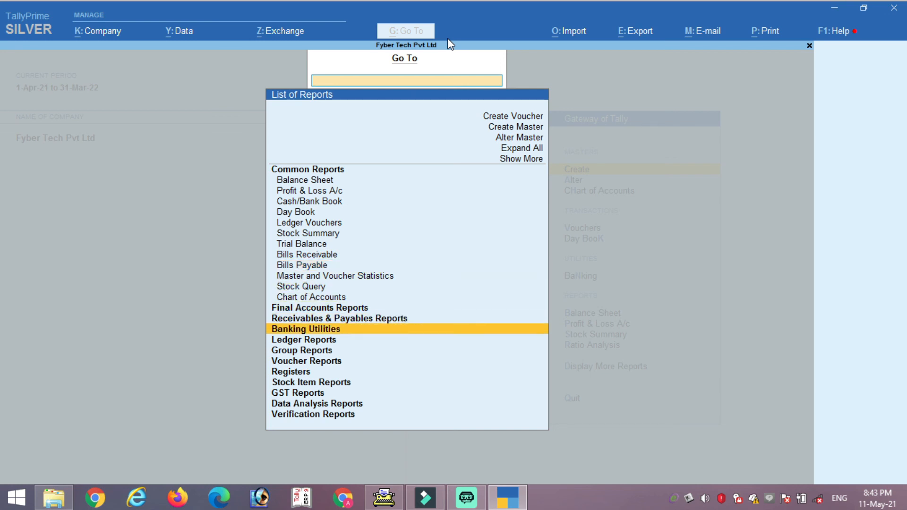
key(Down)
key(Up)
key(Up)
key(Up)
key(Up)
key(Up)
key(Up)
key(Up)
key(Up)
key(Up)
key(Up)
key(Up)
key(Up)
key(Up)
key(Up)
key(Up)
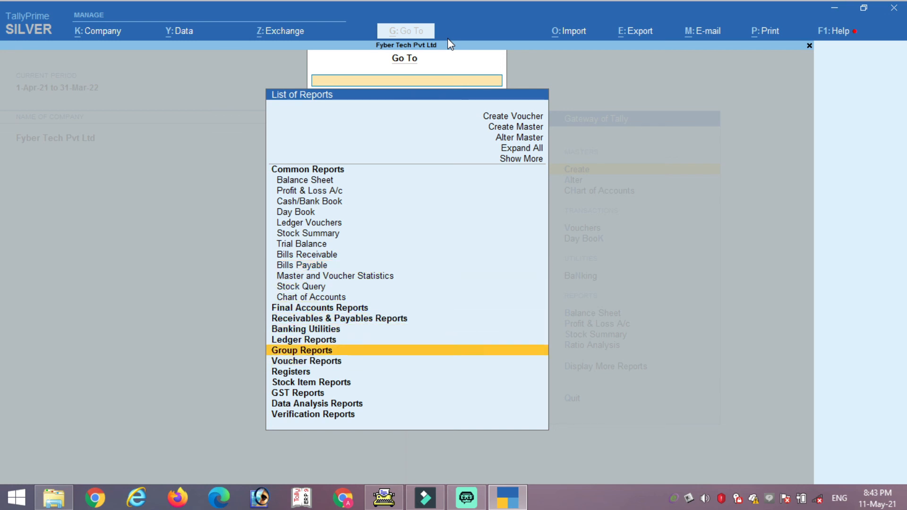
key(Down)
key(Down)
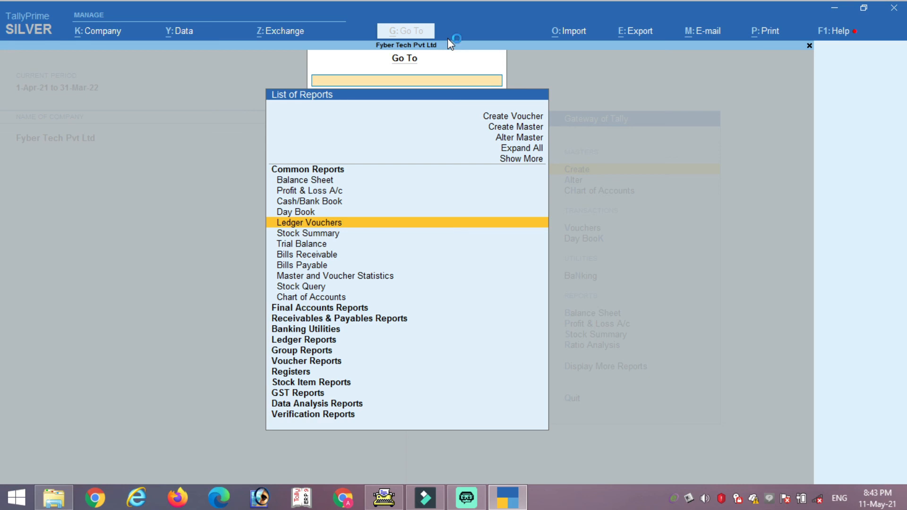
key(Escape)
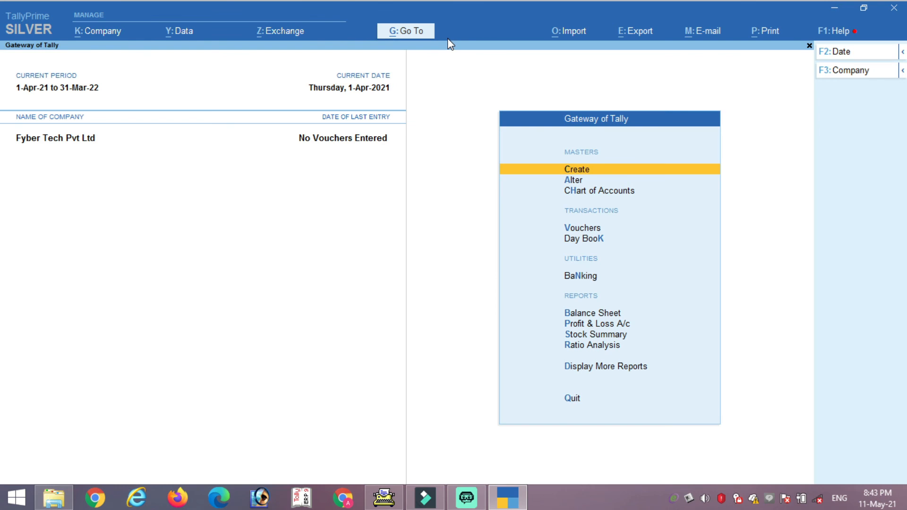
key(Up)
key(Up)
key(Up)
key(Up)
key(Up)
key(Up)
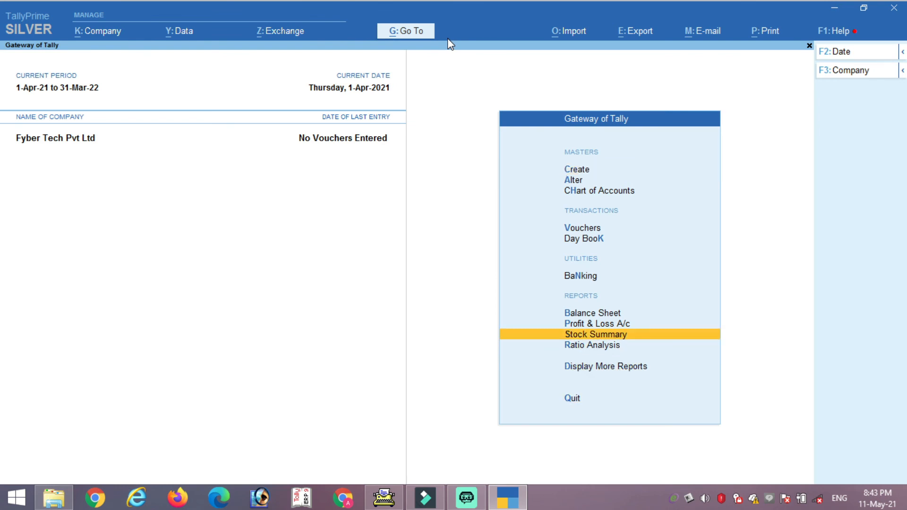
key(Down)
key(Down)
key(Down)
key(Down)
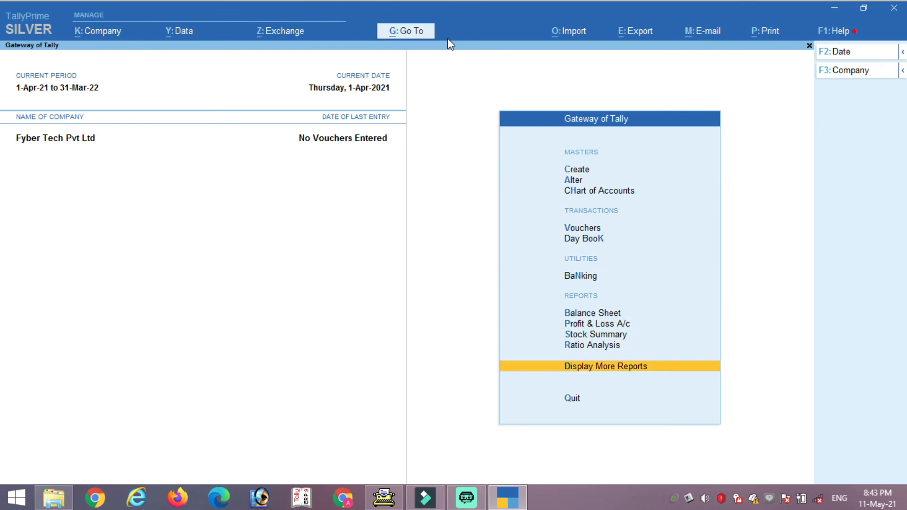
key(Return)
key(Return)
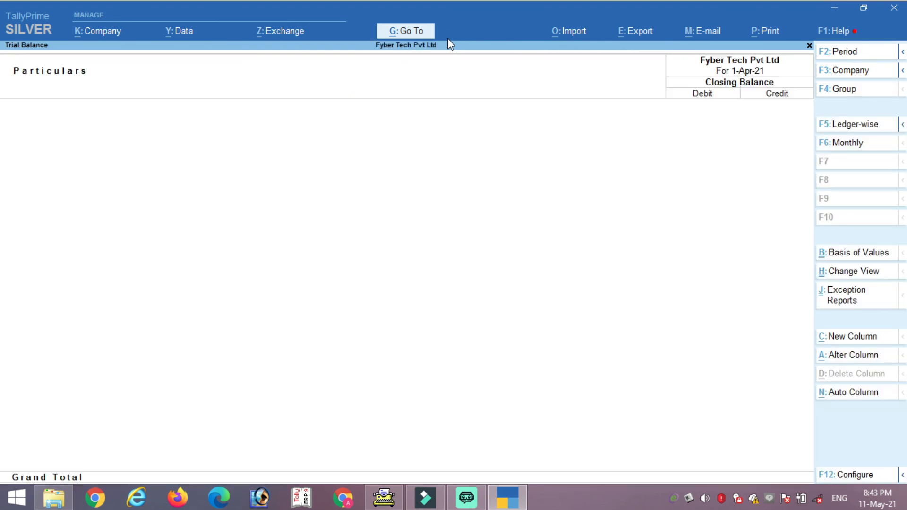
key(Escape)
key(Escape)
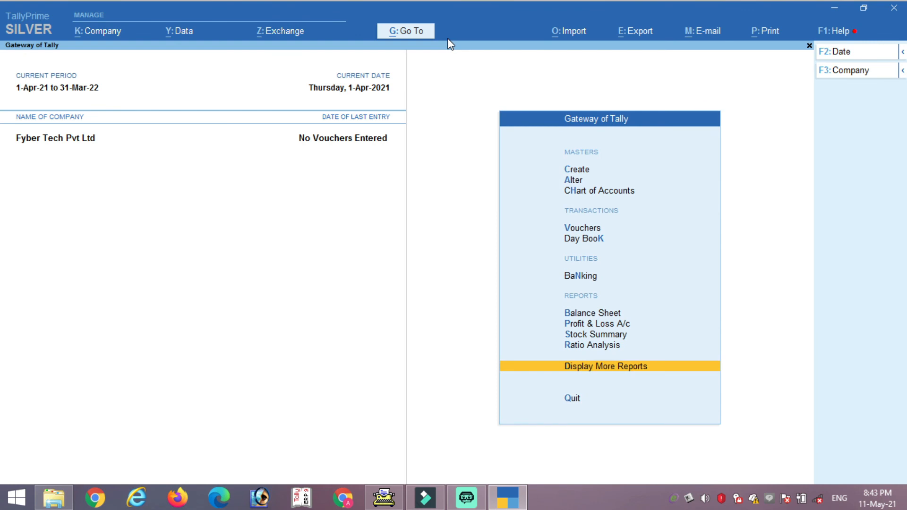
key(Up)
key(Up)
key(Up)
key(Up)
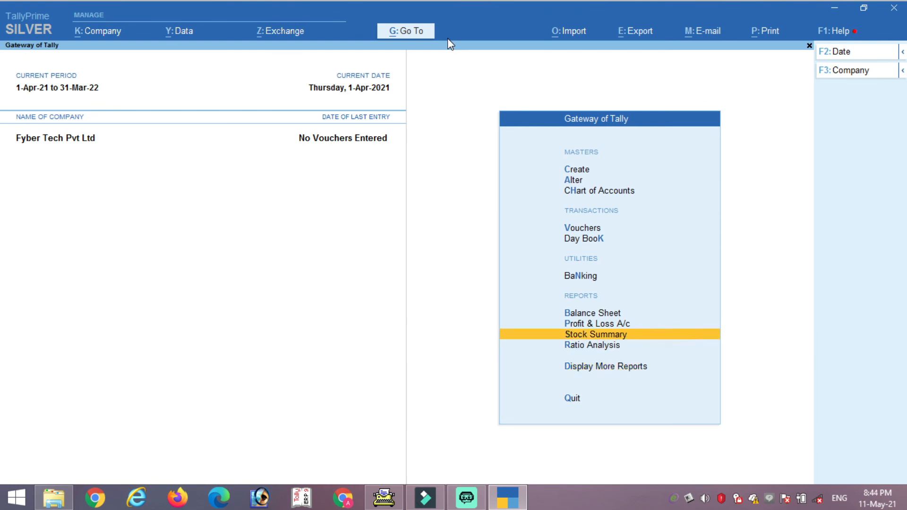
key(Down)
key(Down)
key(Up)
key(Down)
key(Down)
key(Down)
key(Up)
key(Up)
key(Down)
key(Down)
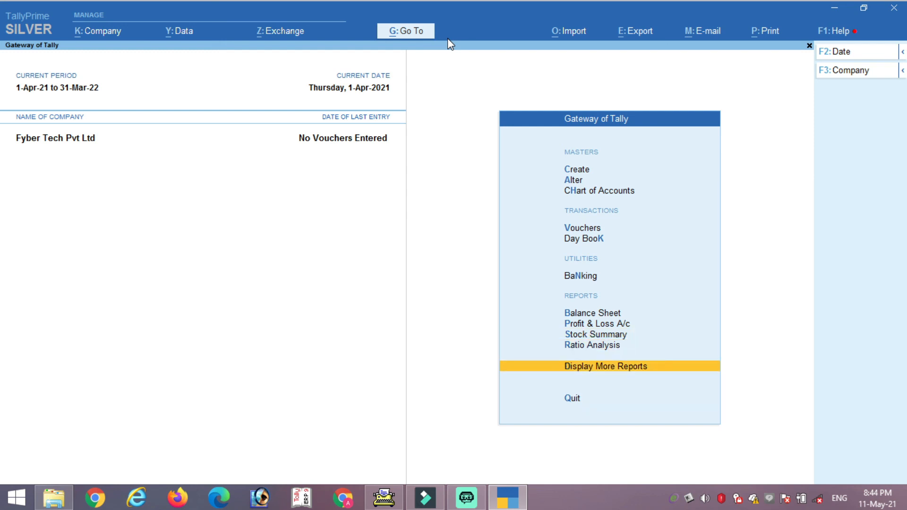
key(Down)
key(Up)
key(Up)
key(Up)
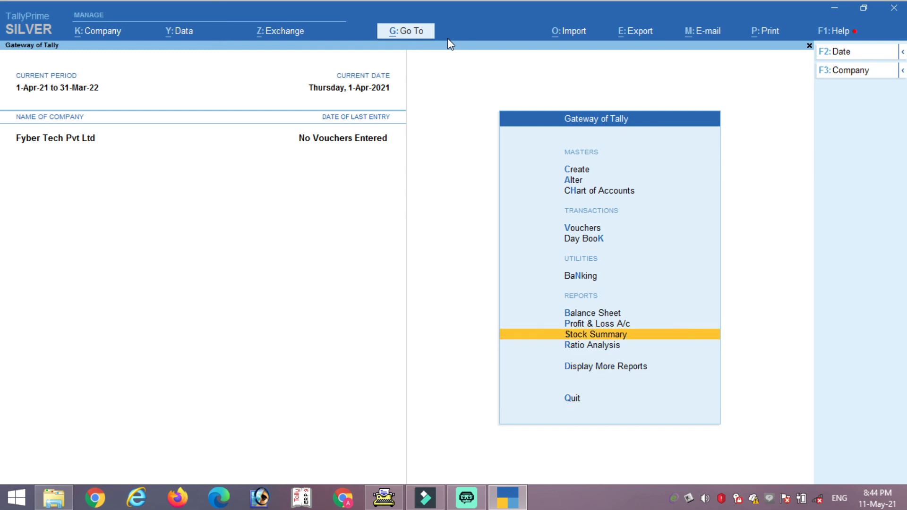
key(Down)
key(Up)
key(Up)
key(Down)
key(Down)
key(Down)
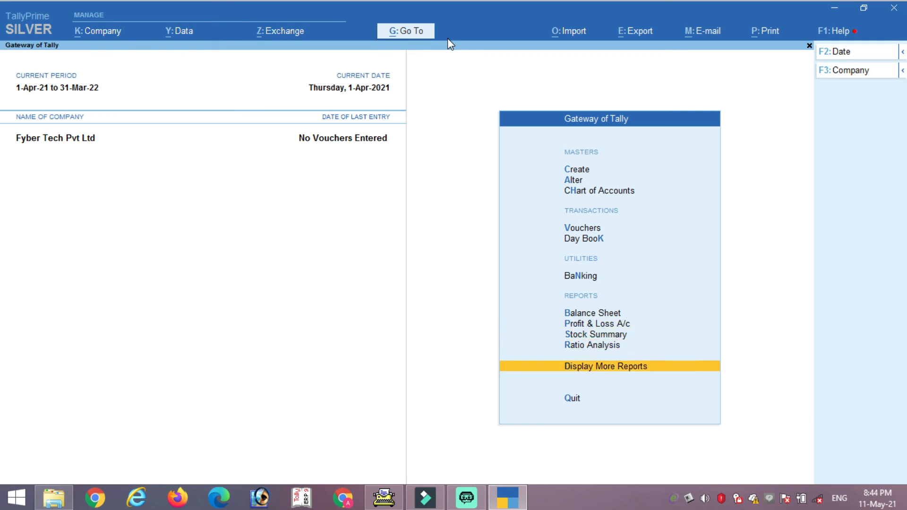
key(Return)
key(Return)
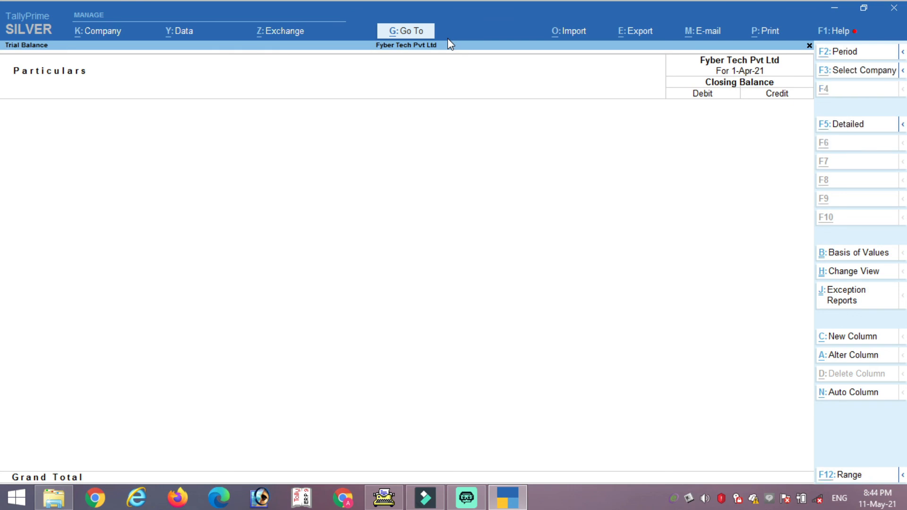
key(alt+g)
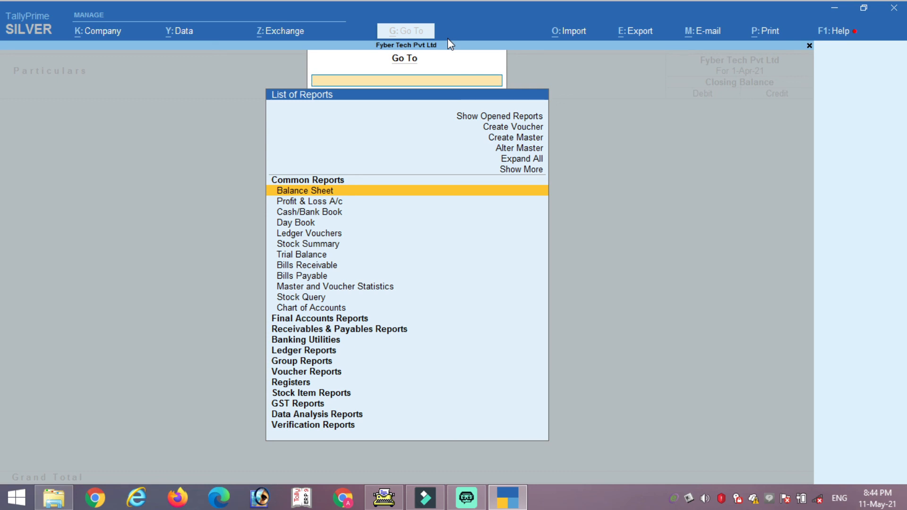
key(Escape)
key(Escape)
key(Escape)
key(Escape)
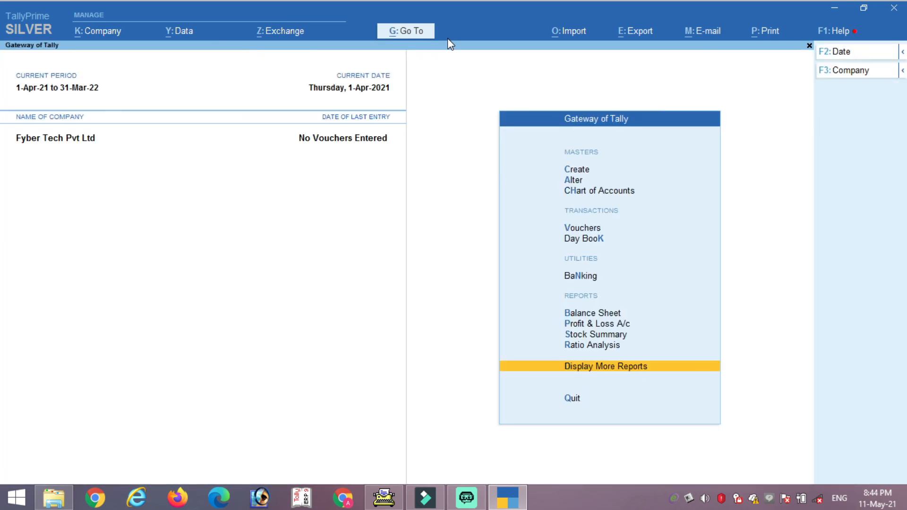
key(Escape)
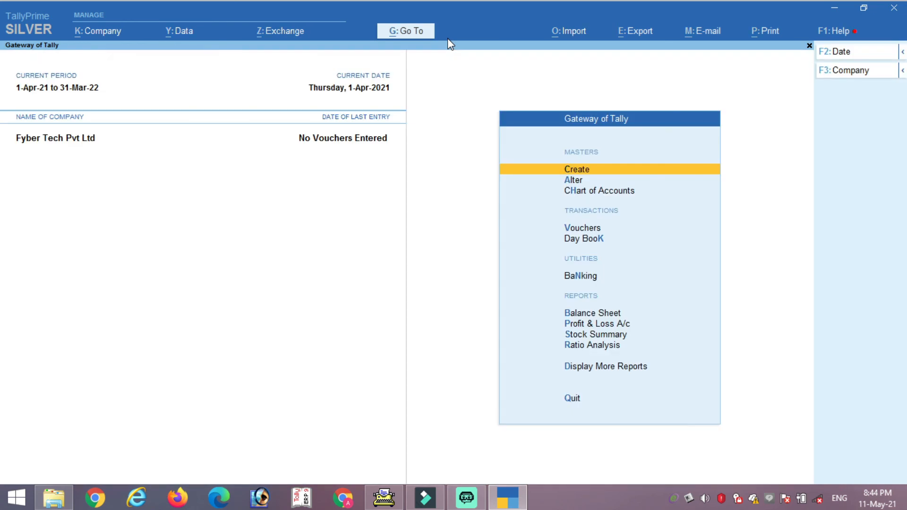